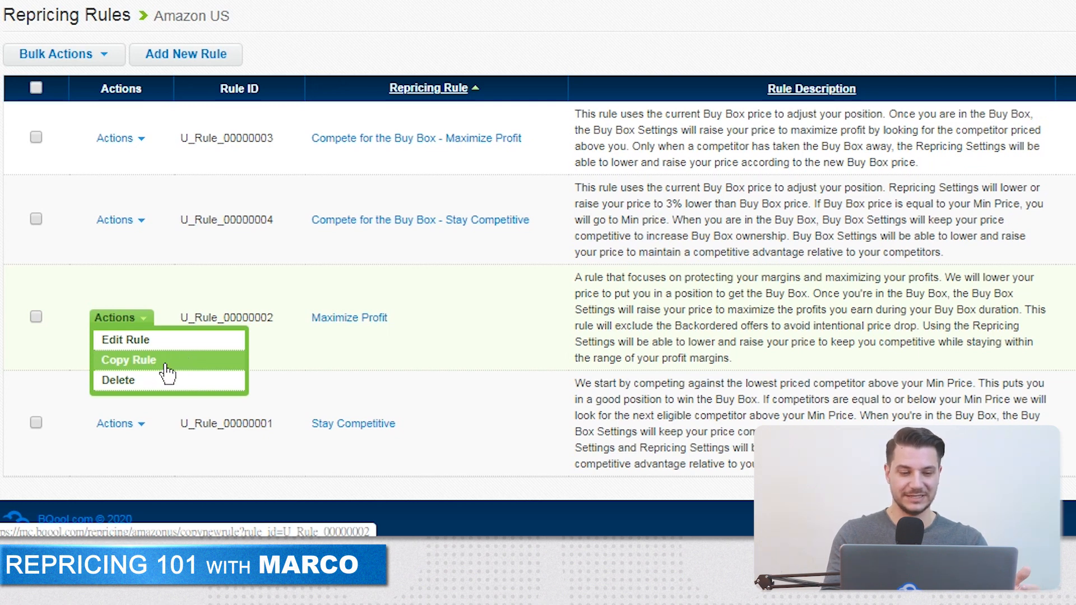
Copy the Maximize Profit rule and name the copy "Maximize Profit - lowest fba"
left_click(208, 363)
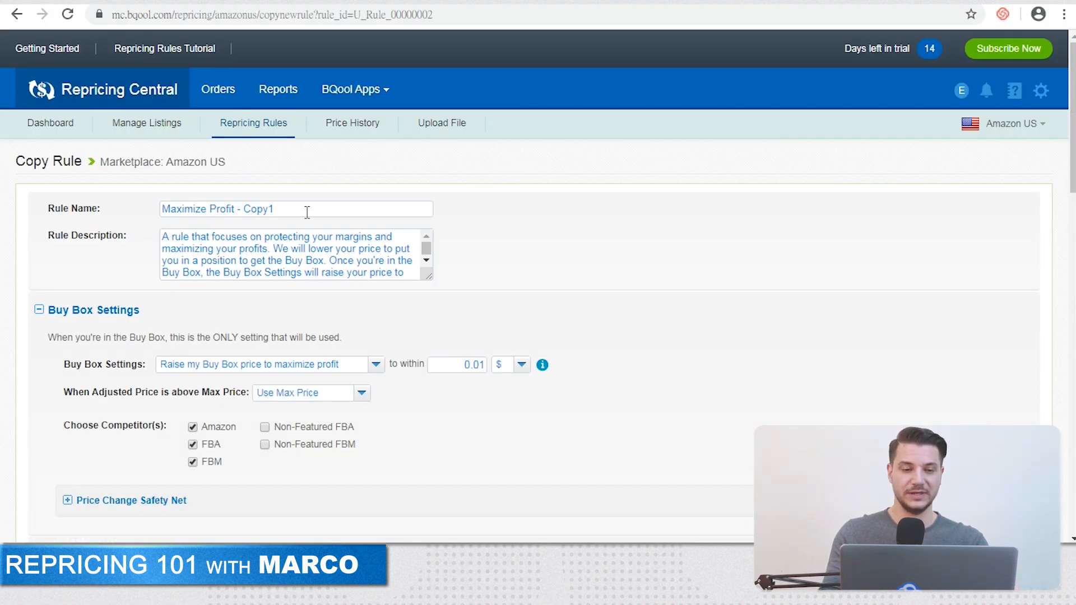
left_click_drag(238, 212, 307, 211)
left_click(327, 231)
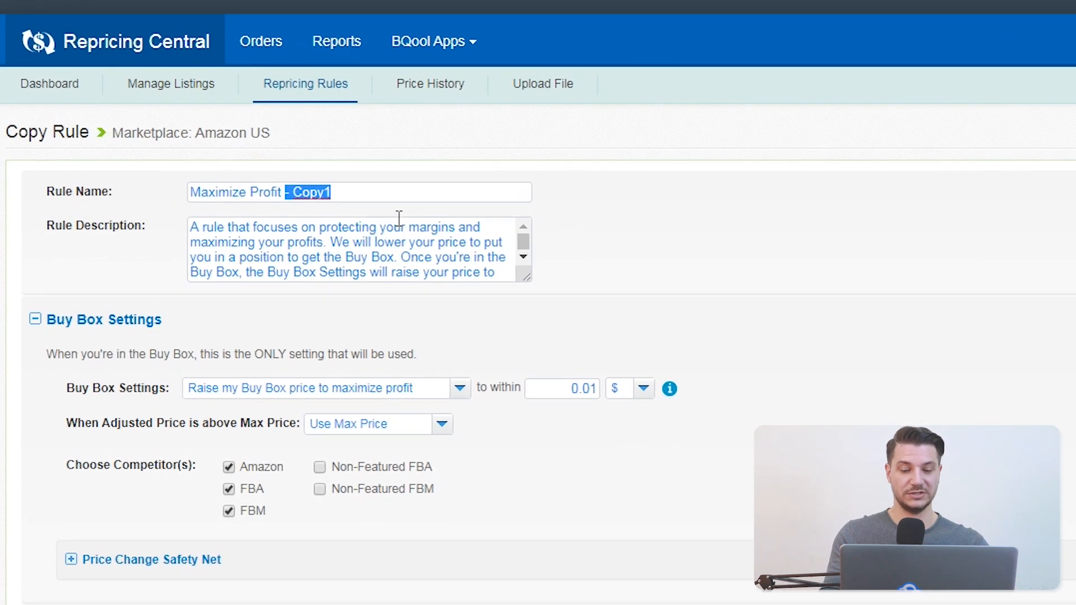
left_click(398, 220)
key("BackSpace")
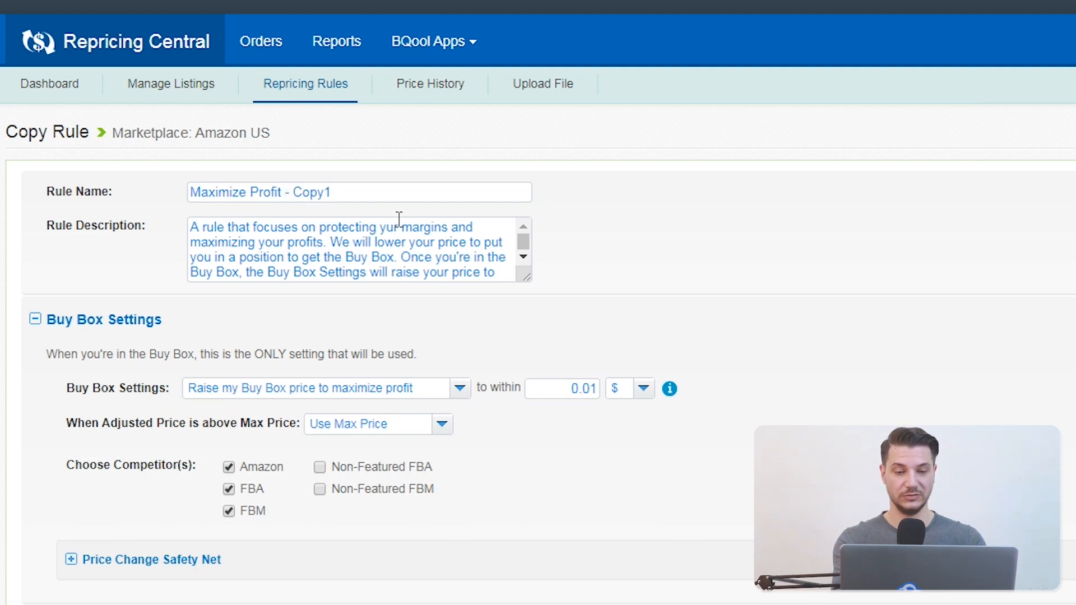
left_click_drag(296, 191, 336, 197)
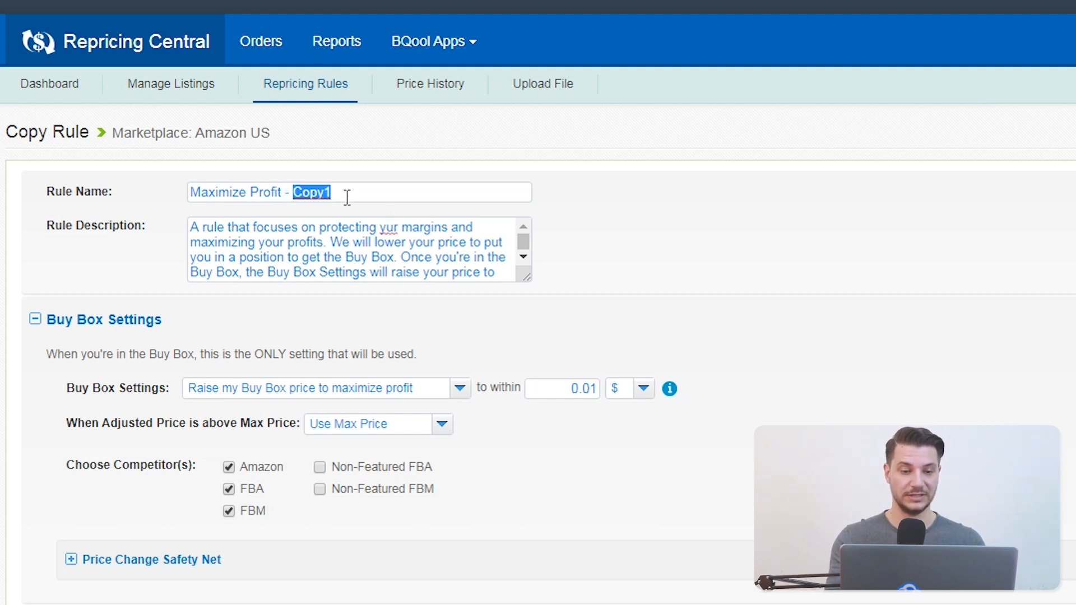
key("BackSpace")
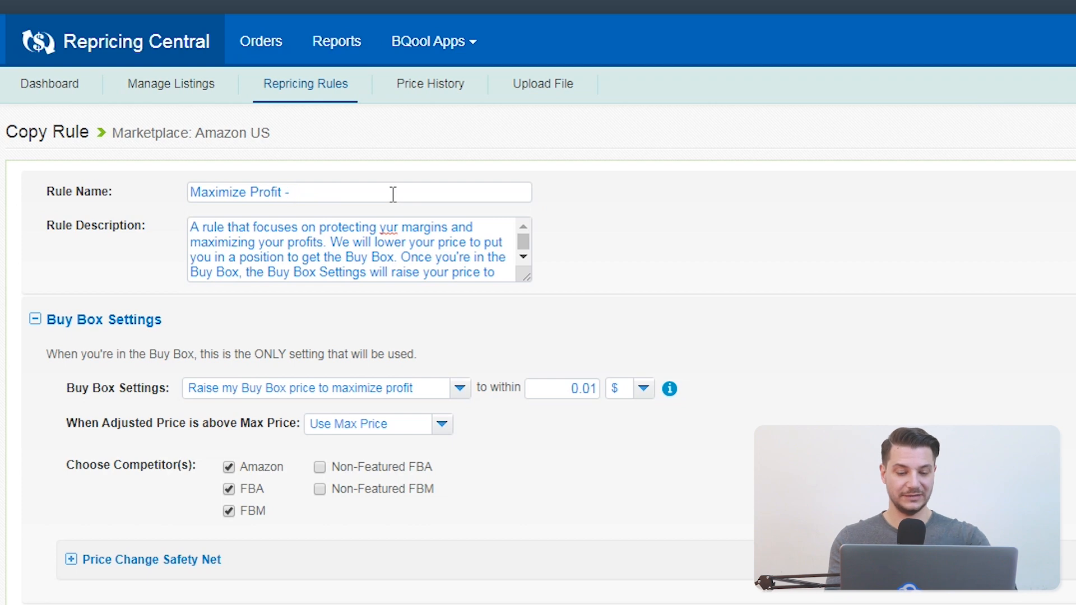
type("low")
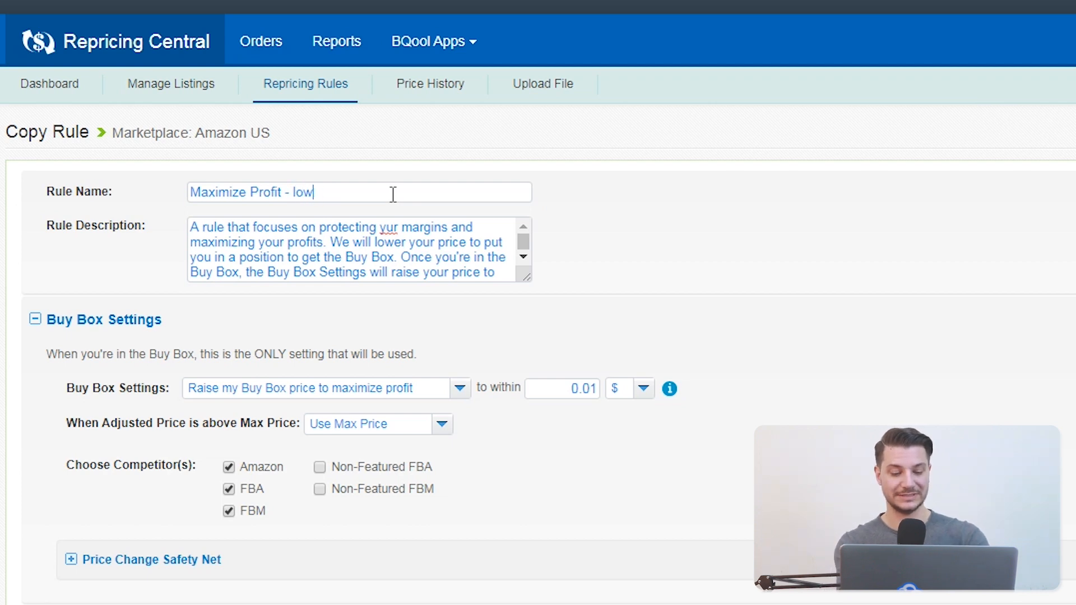
type("est fba")
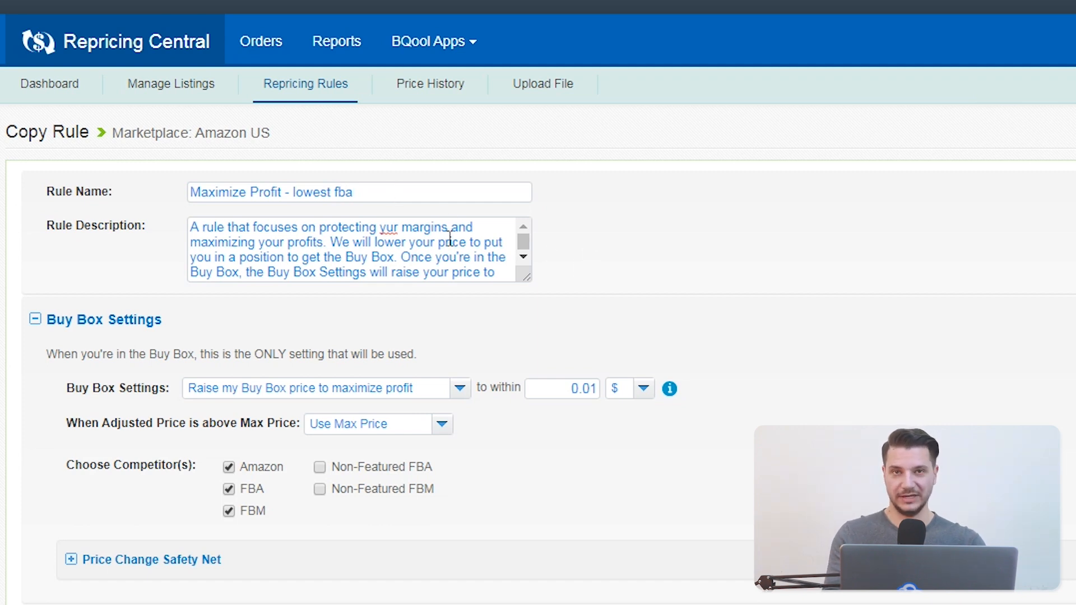
Set the rule's Buy Box Settings to Disable Buy Box Settings
scroll(611, 292, "down", 3)
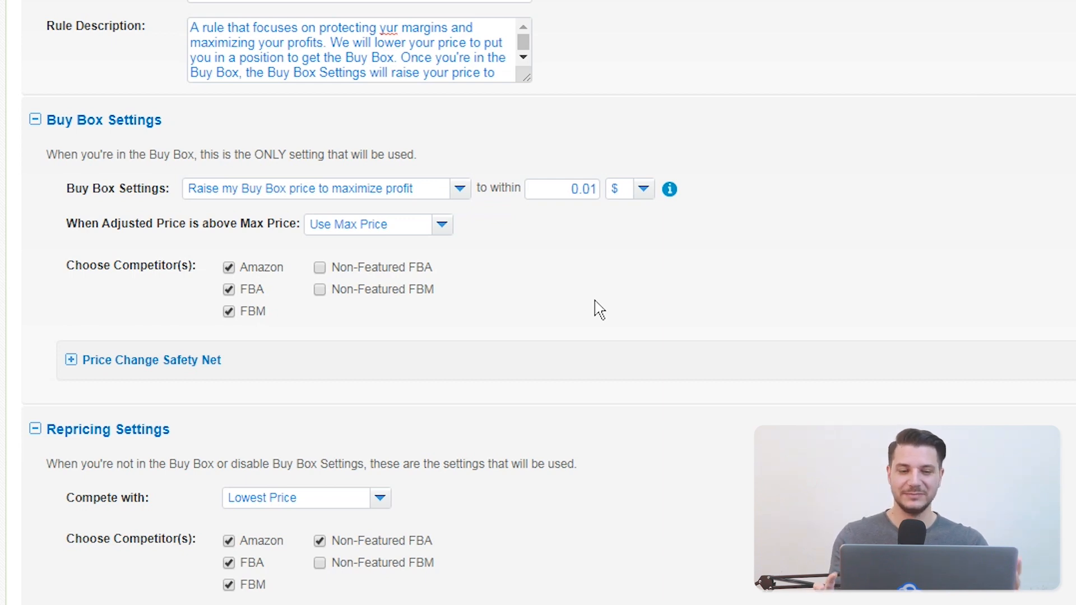
left_click(379, 196)
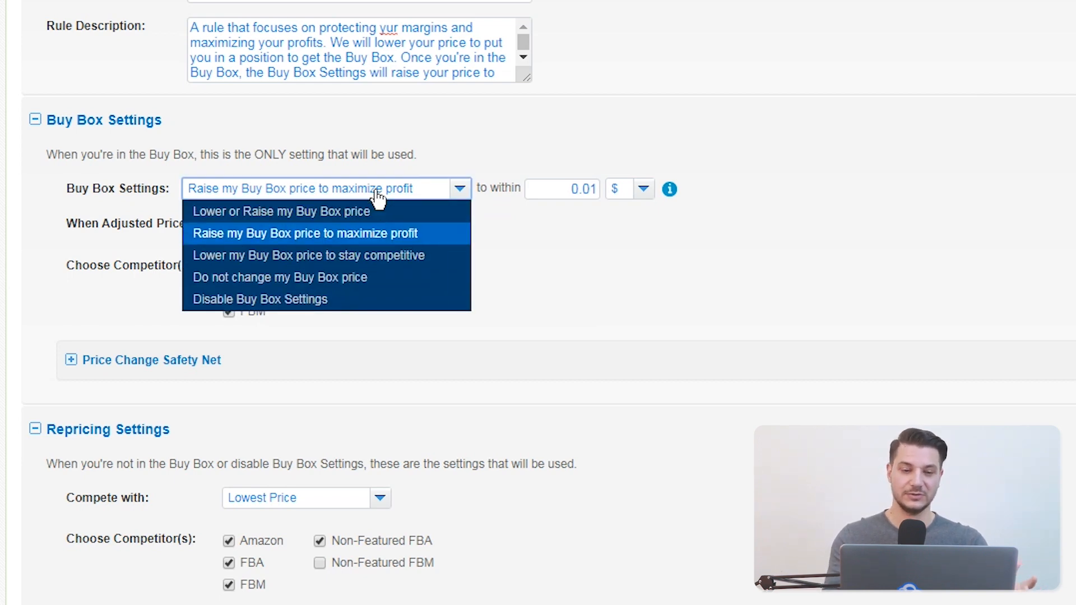
left_click(340, 298)
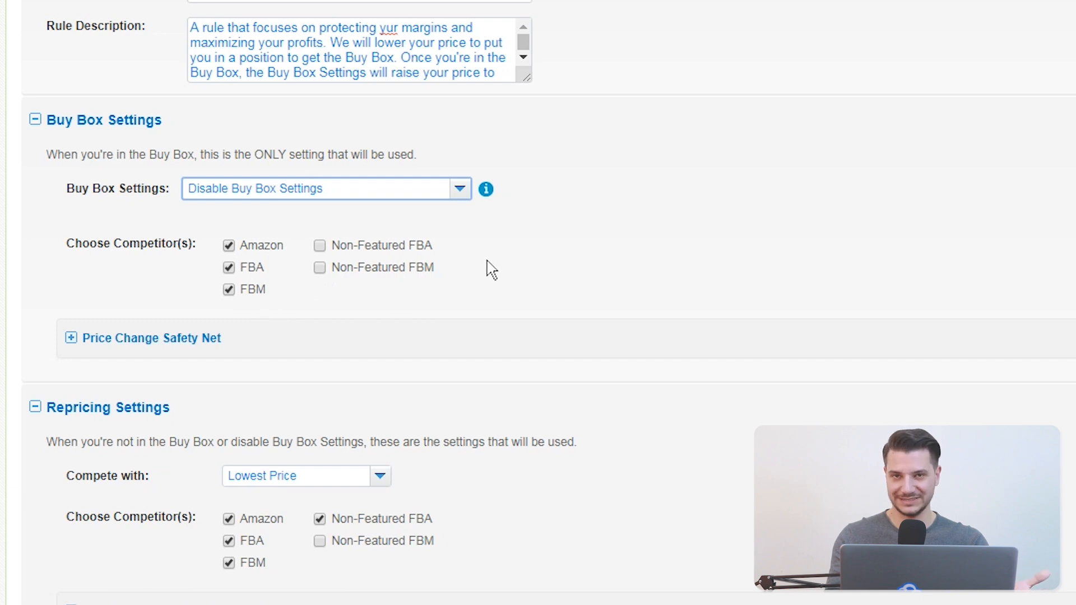
In the Repricing Settings, compete with Lowest Price and exclude FBM, Non-Featured FBA and Amazon from the competitors, leaving only FBA
scroll(377, 444, "down", 2)
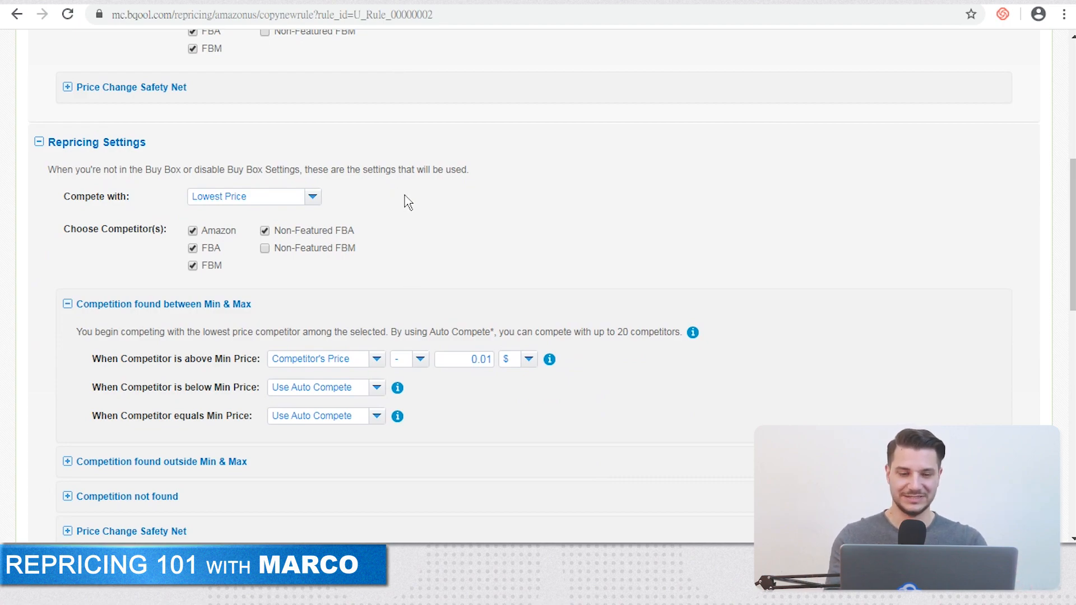
scroll(393, 204, "down", 2)
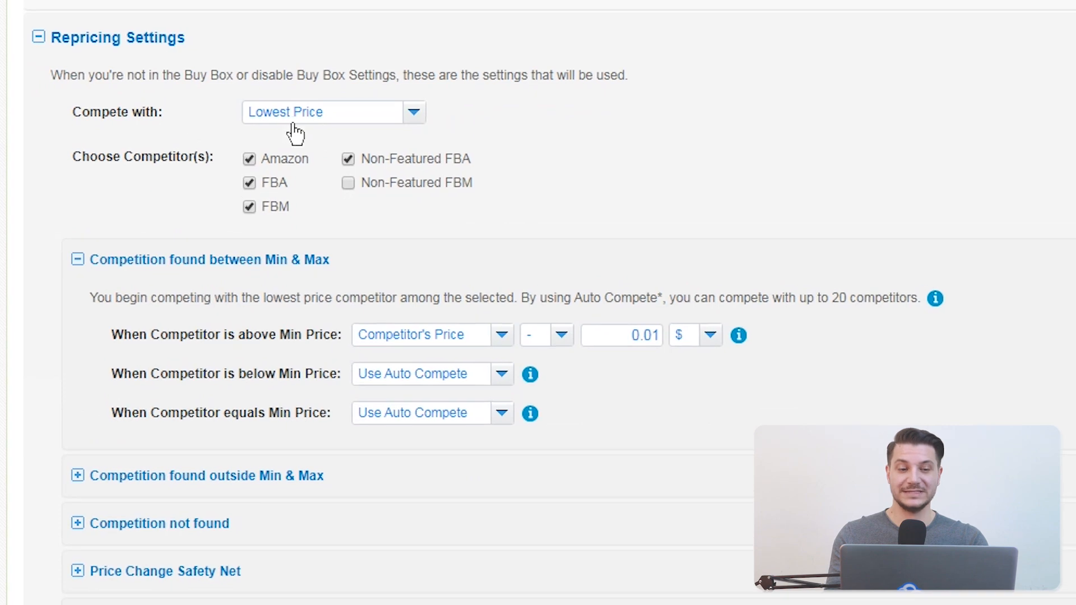
left_click(351, 114)
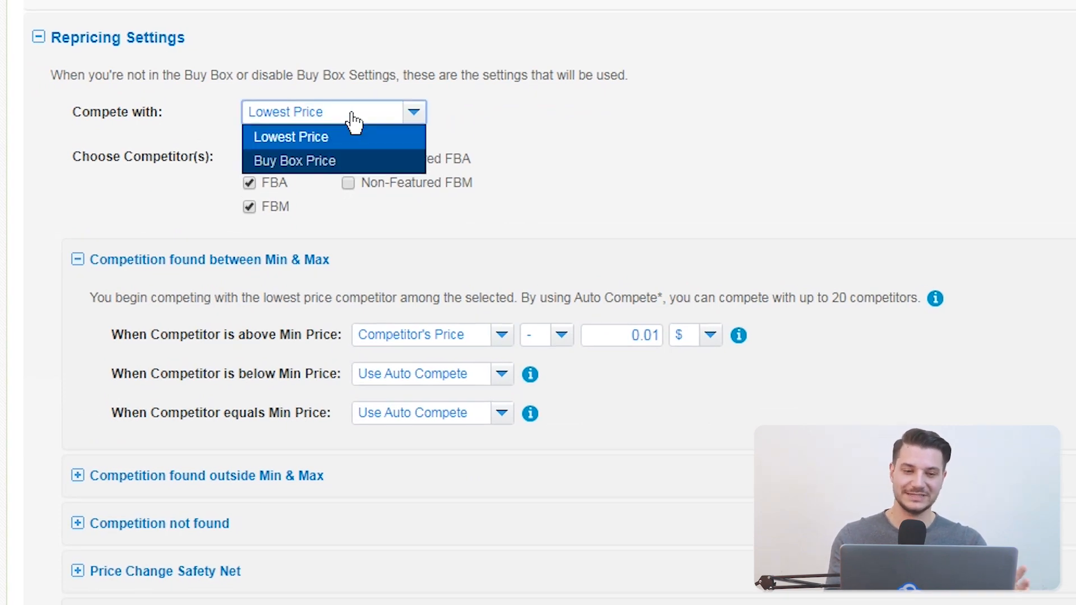
left_click(356, 139)
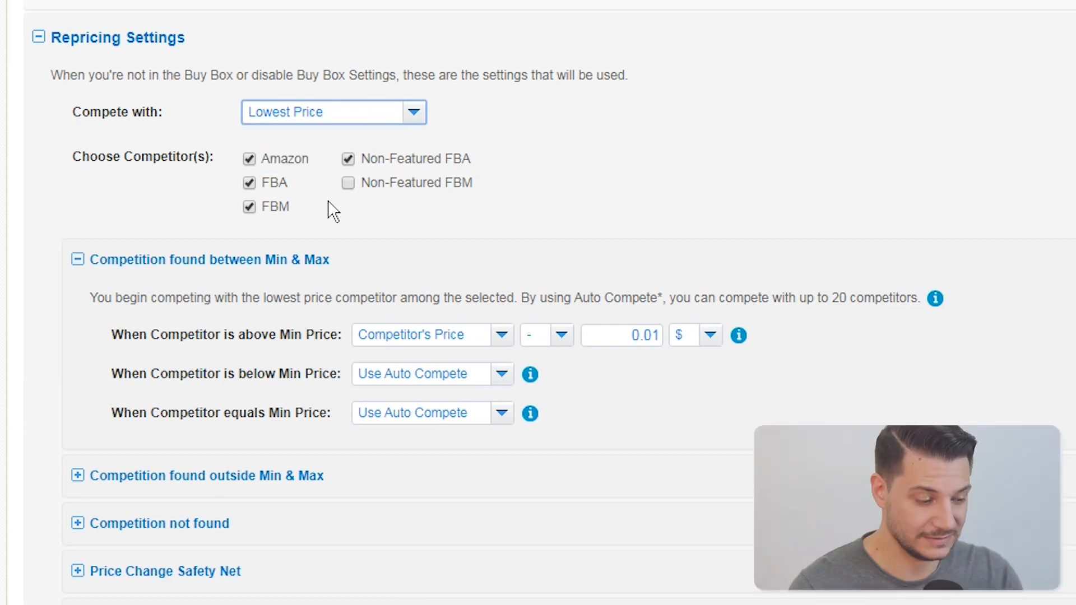
left_click(325, 207)
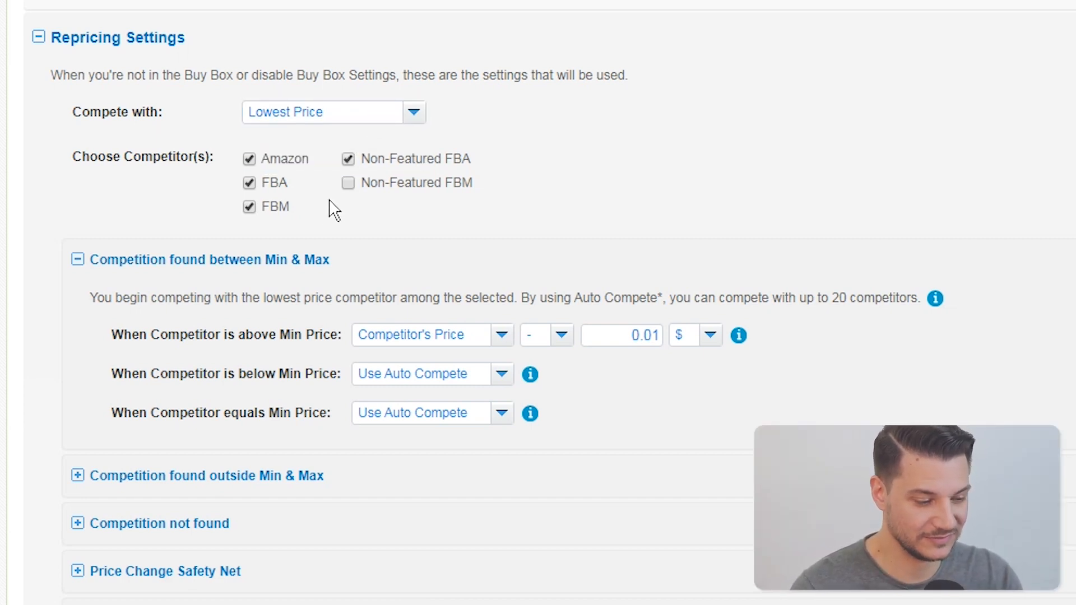
left_click(250, 208)
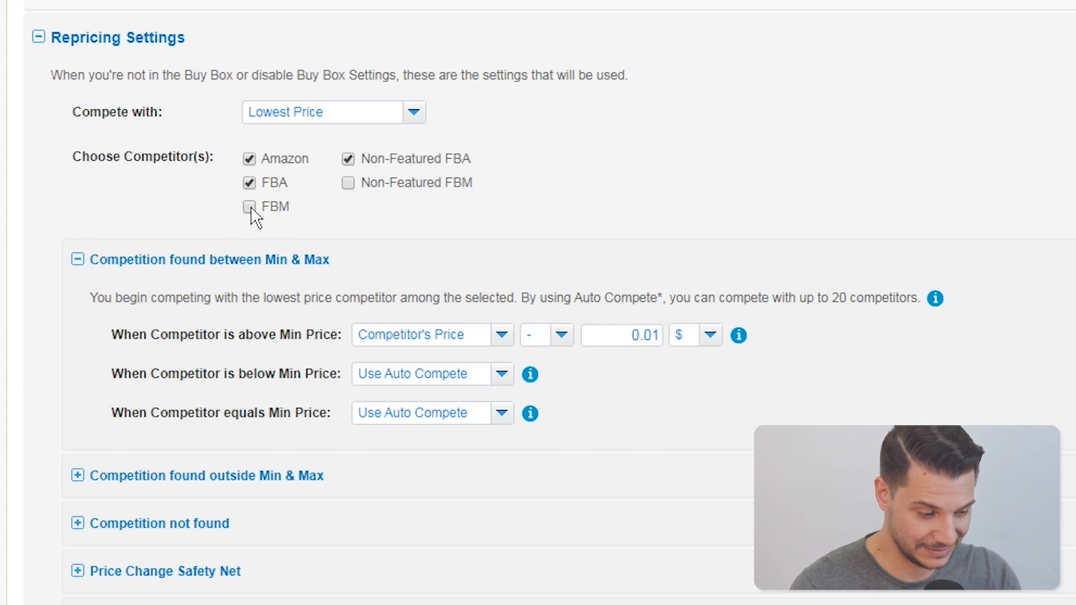
left_click(347, 159)
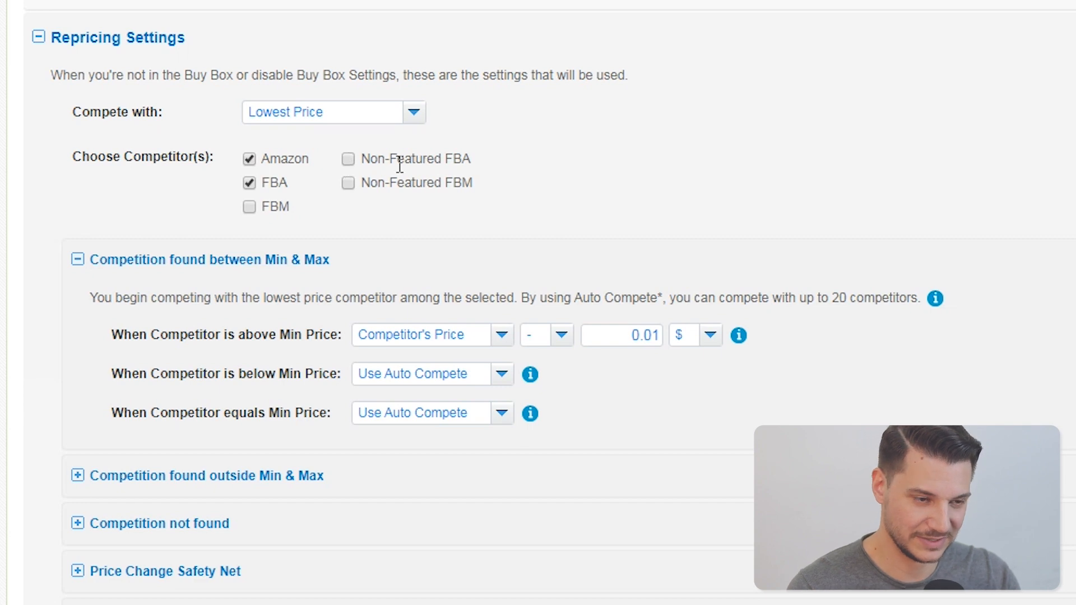
left_click(251, 159)
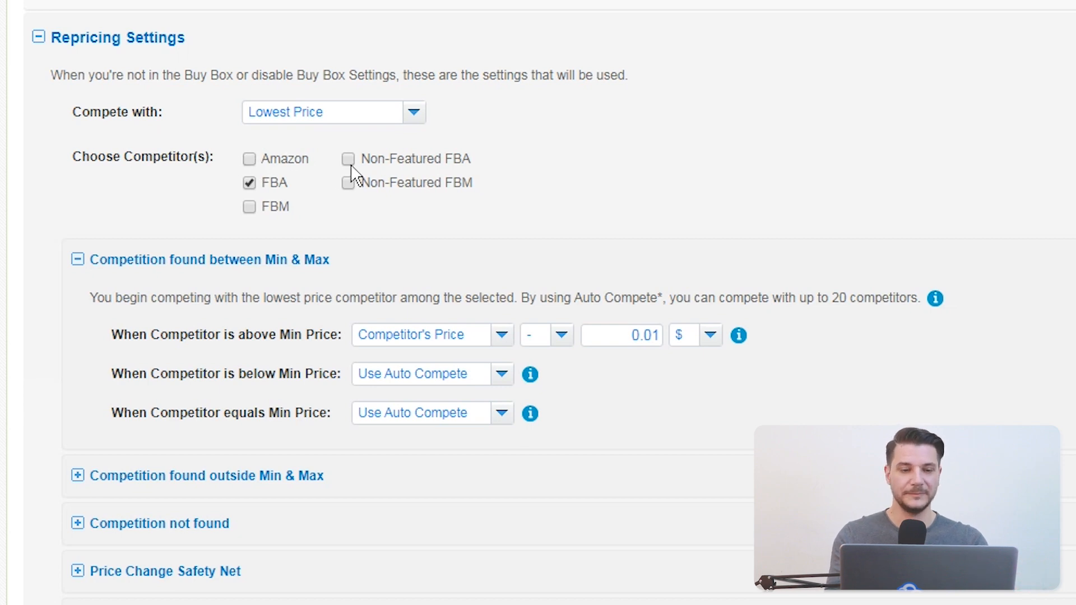
Set the amount subtracted from the competitor's price to 0.00 $ for when the competitor is above Min Price
scroll(580, 269, "down", 2)
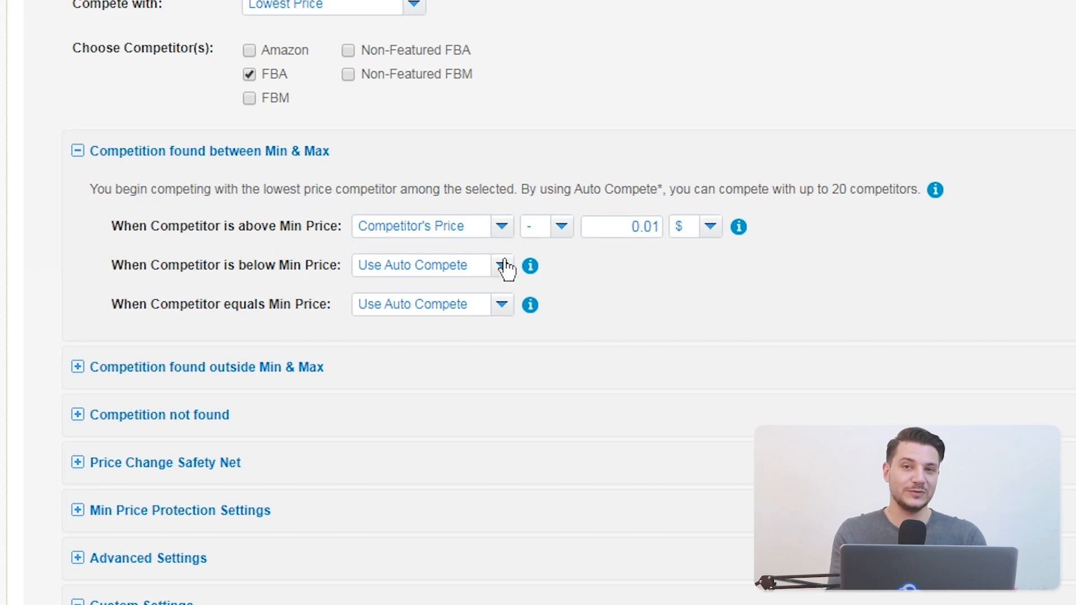
left_click_drag(652, 226, 667, 230)
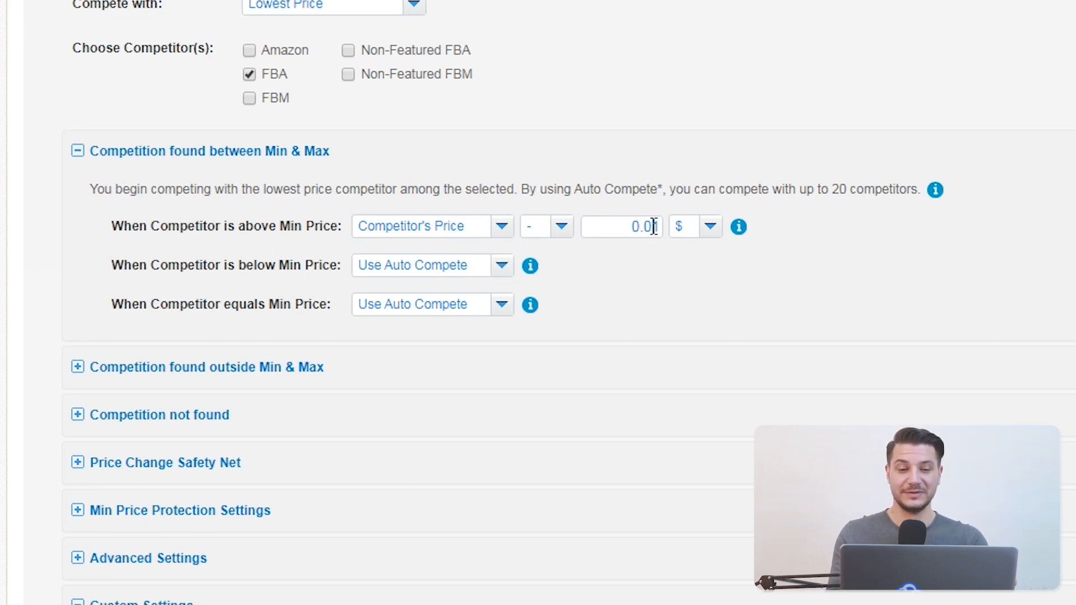
type("0")
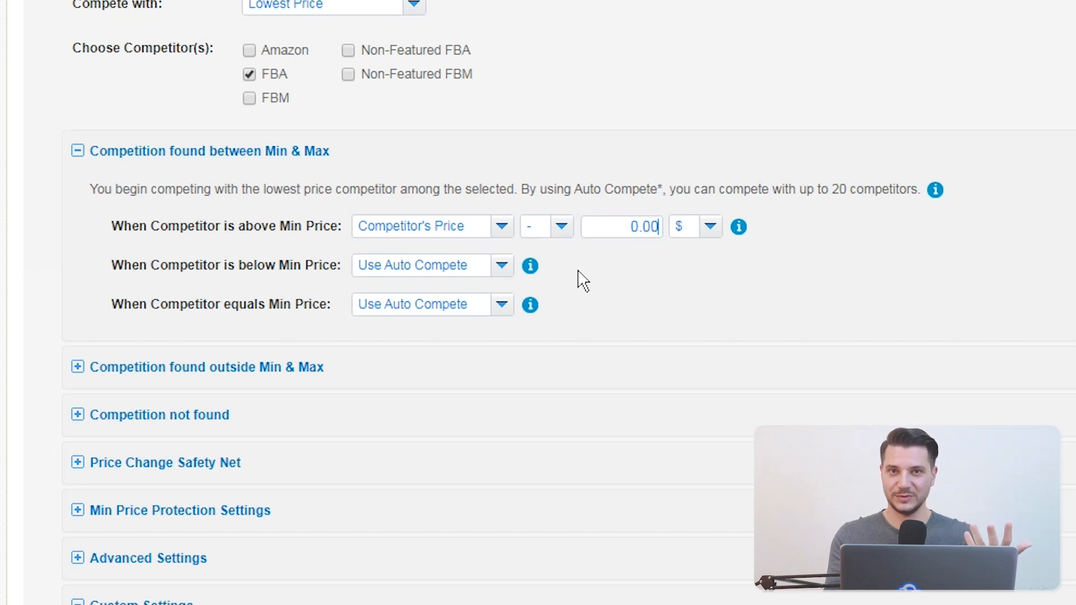
Try Use Min Price for when the competitor equals Min Price, and restore Use Auto Compete
scroll(581, 287, "down", 2)
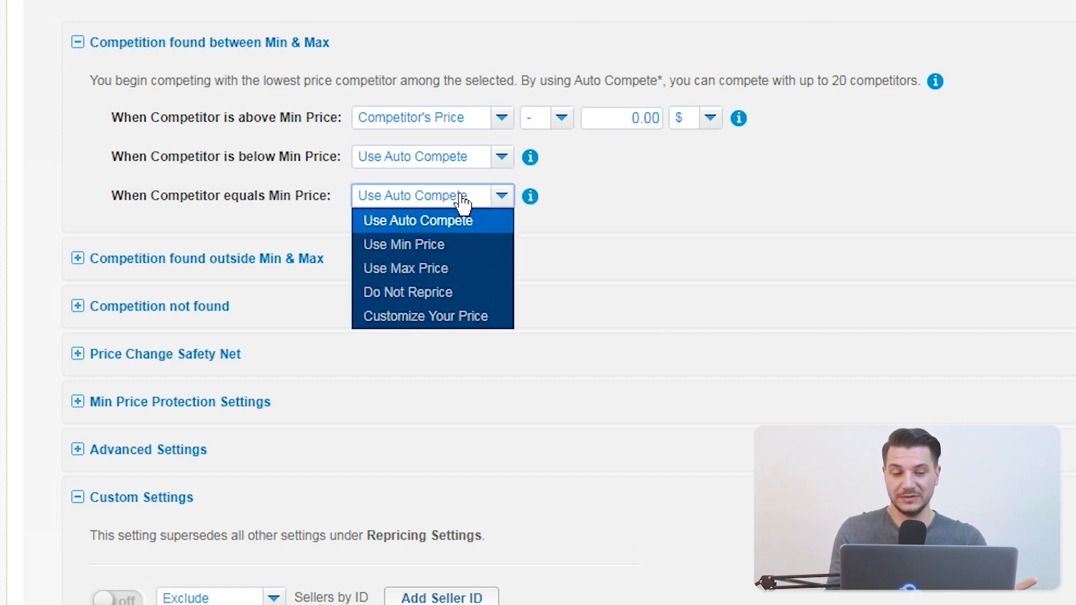
left_click(456, 242)
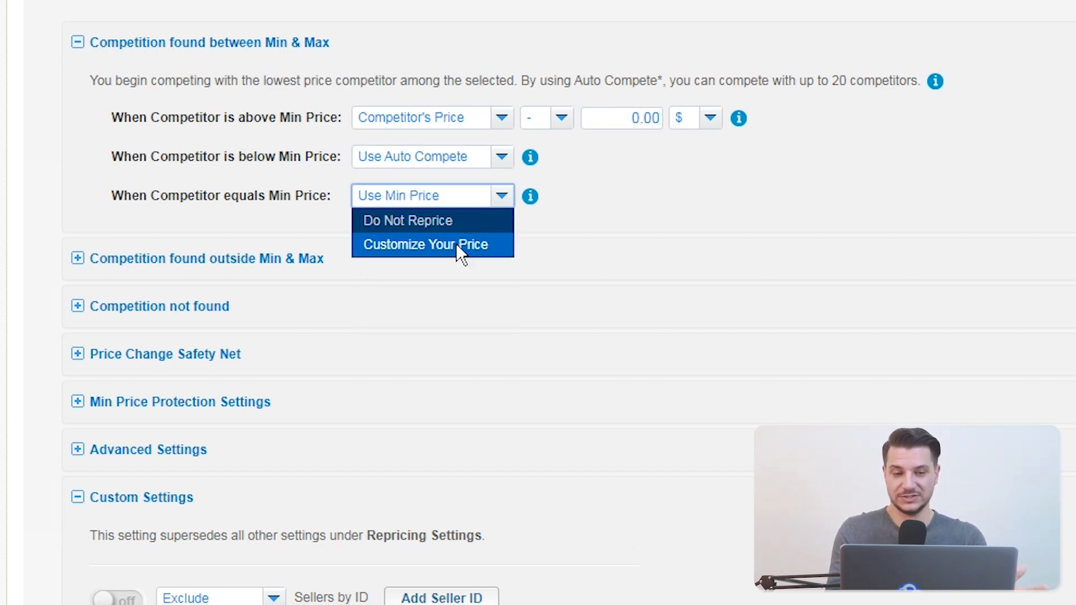
left_click(465, 201)
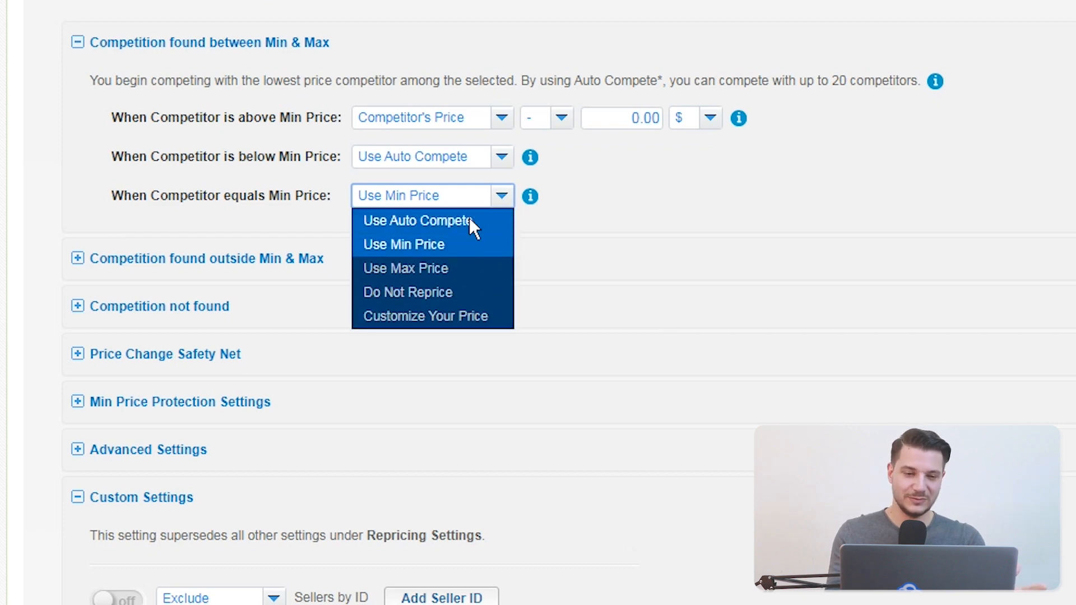
left_click(469, 220)
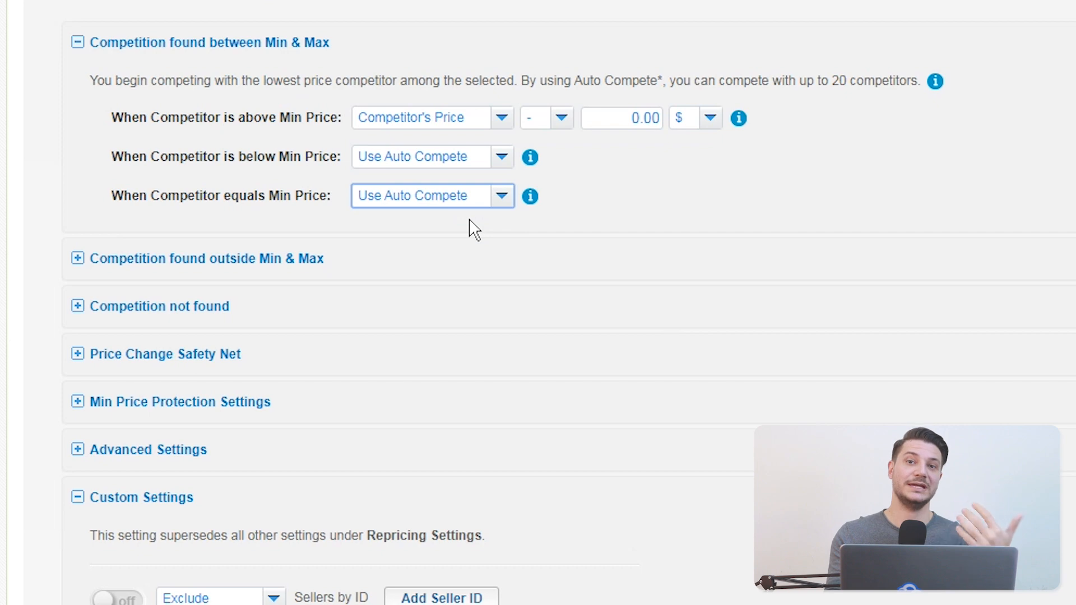
Under Competition found outside Min & Max, reprice to Max Price minus 0.0 $ when all competitors are above Max Price
left_click(219, 261)
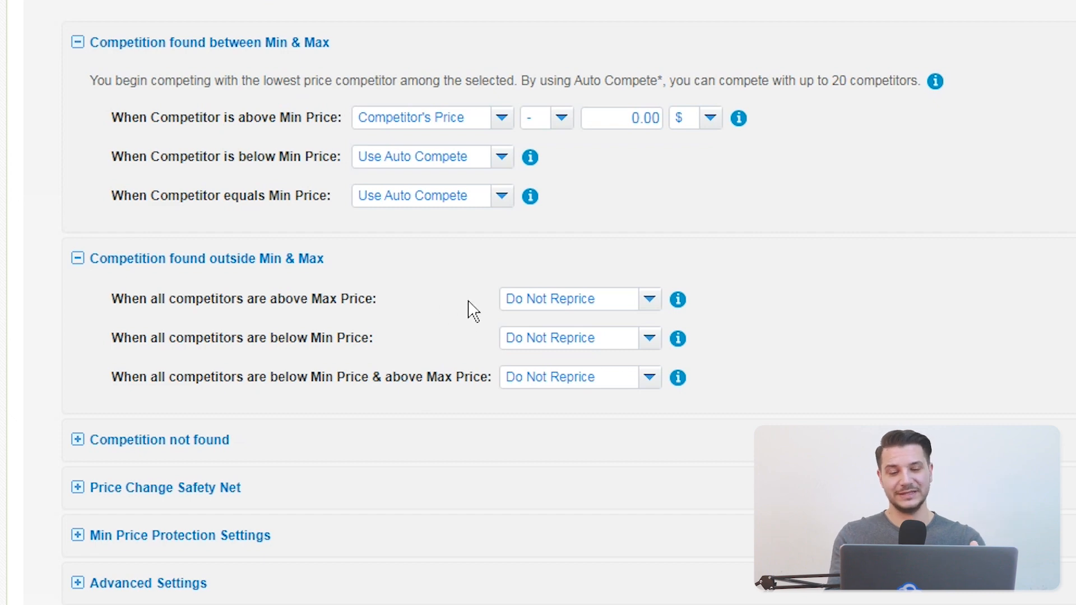
left_click(587, 306)
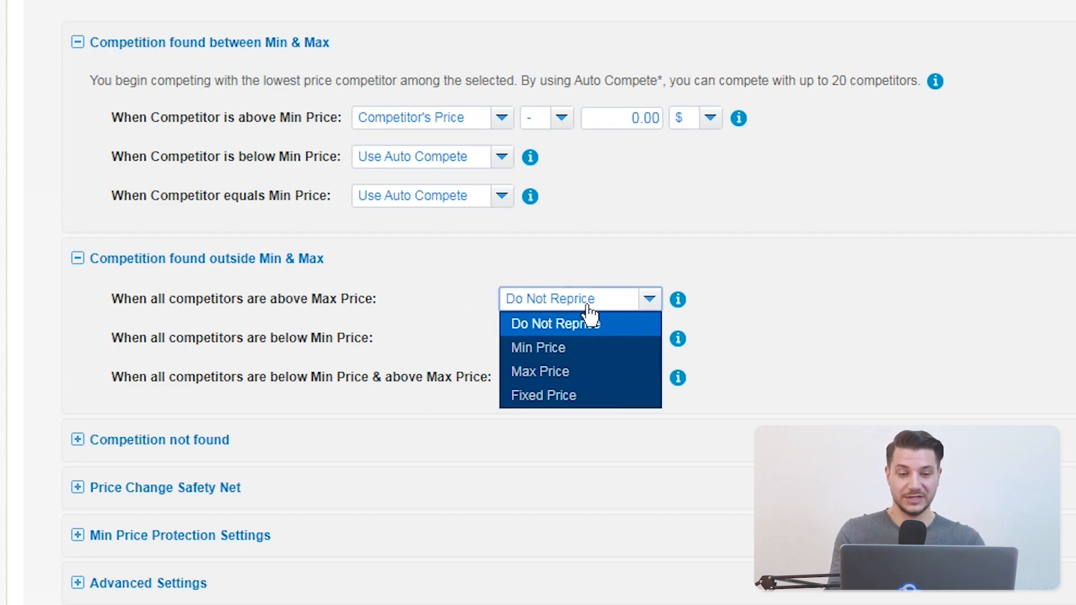
left_click(587, 372)
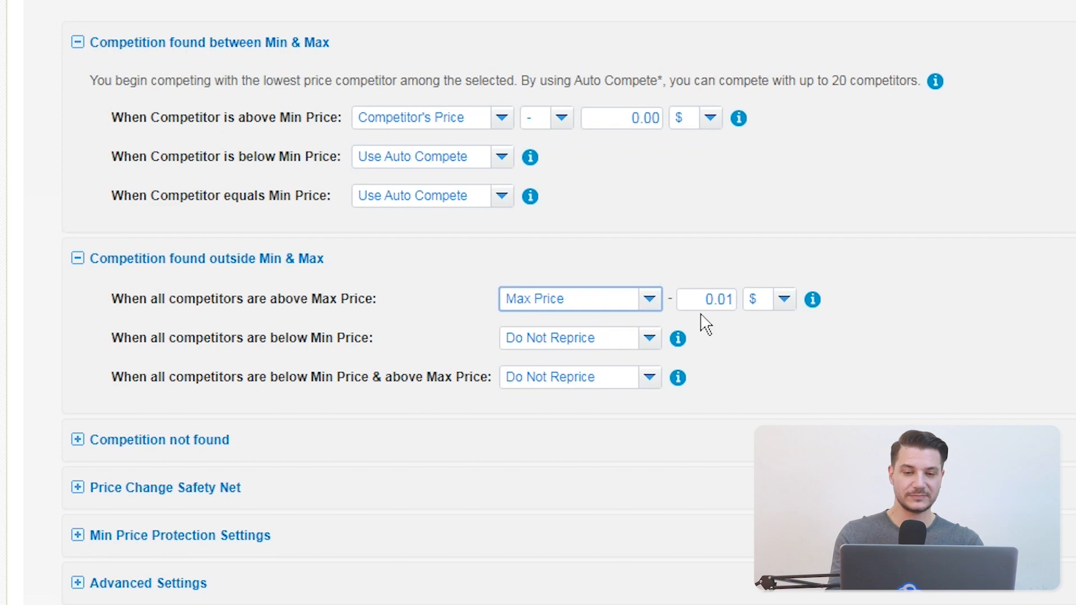
left_click(732, 302)
key("BackSpace")
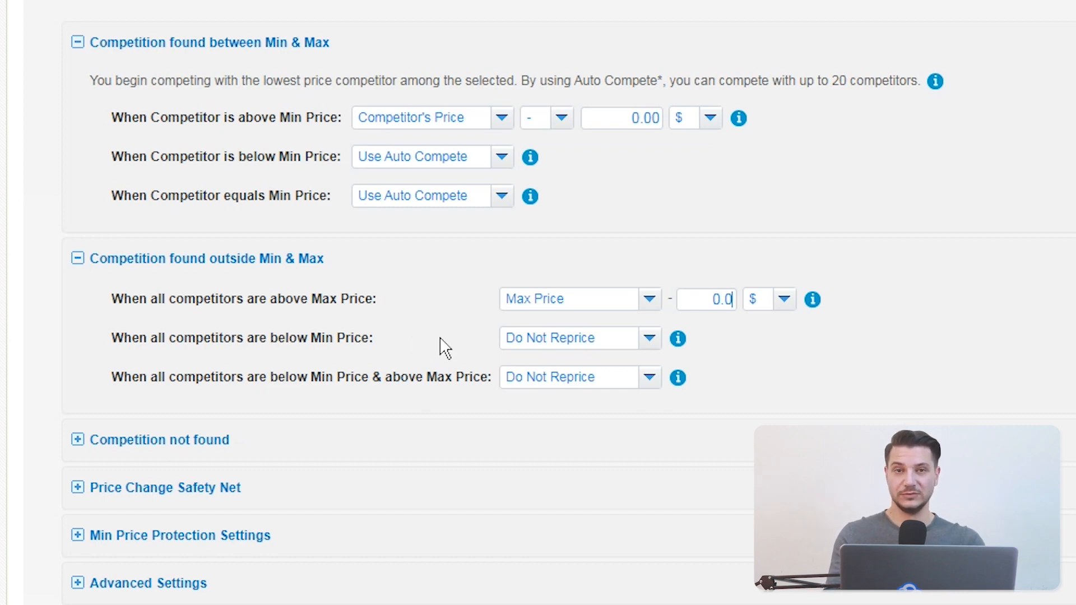
Set the price for when all competitors are below Min Price to Min Price plus 20 %
left_click(586, 343)
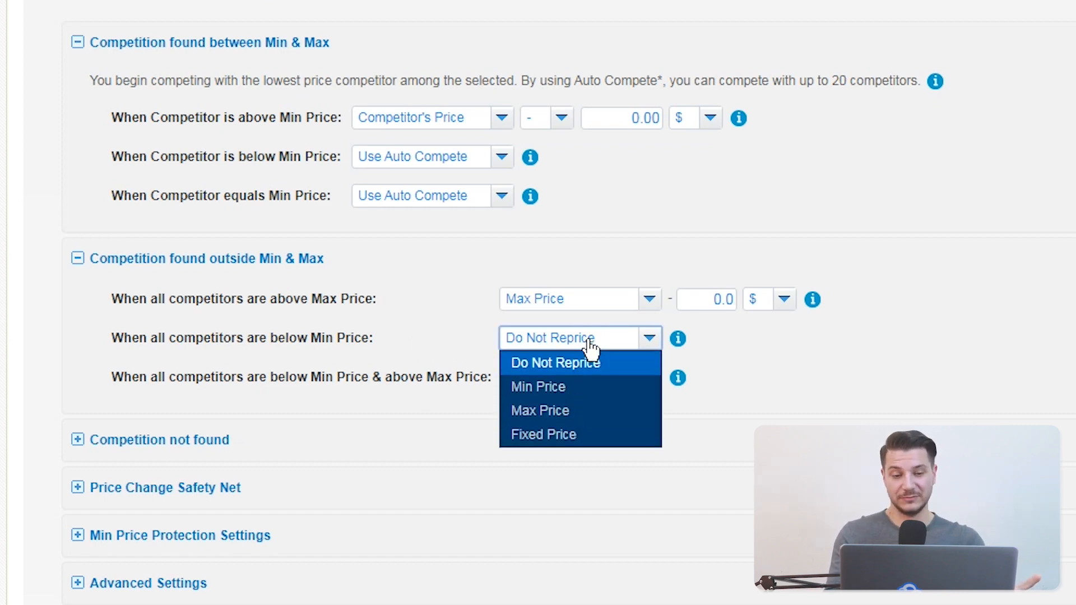
left_click(584, 383)
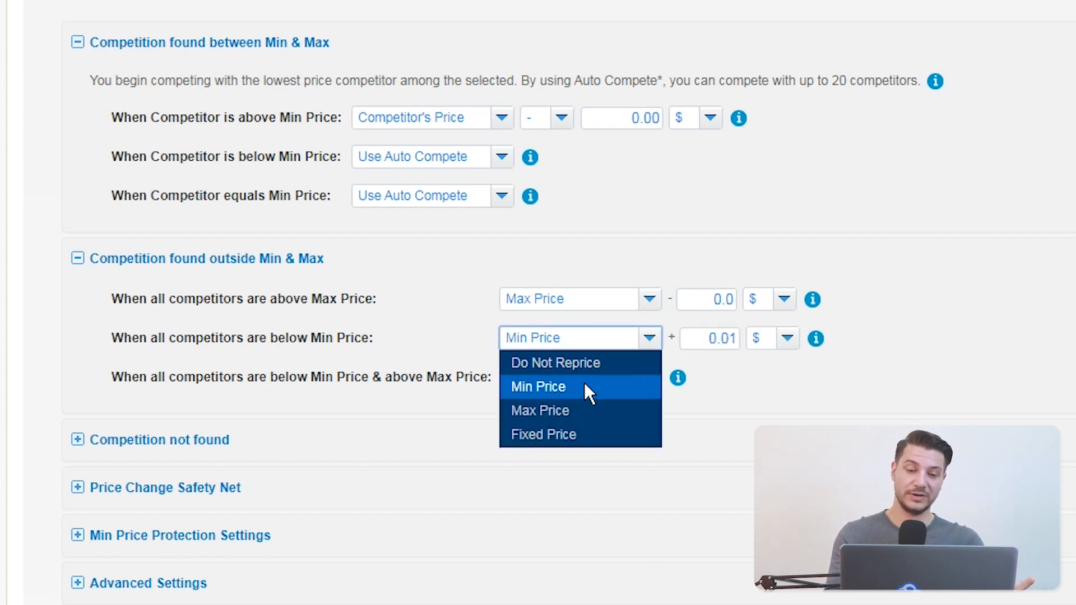
left_click(614, 343)
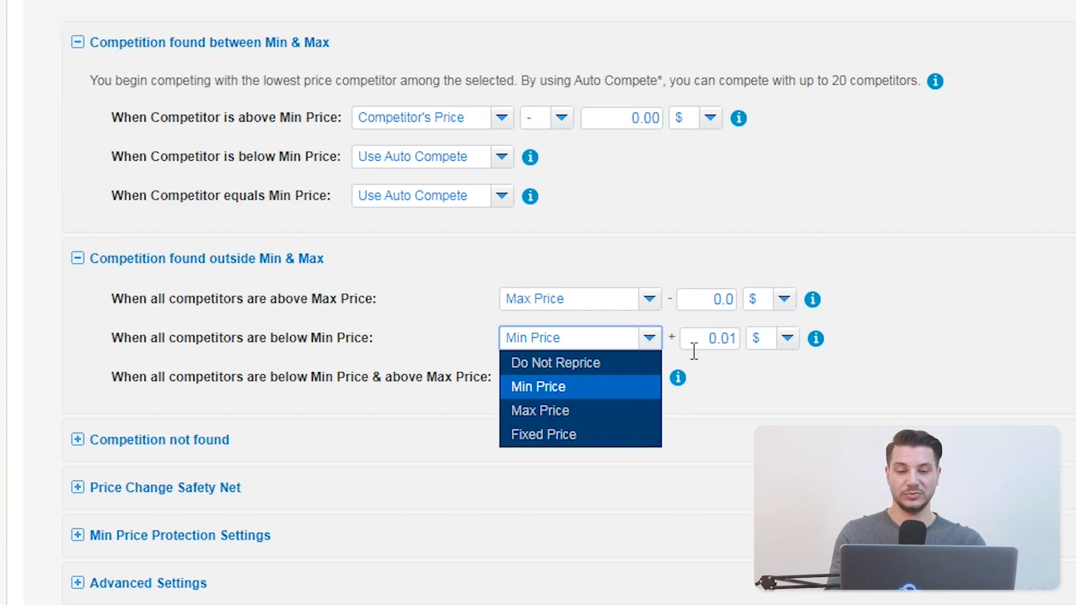
left_click(610, 434)
left_click(642, 348)
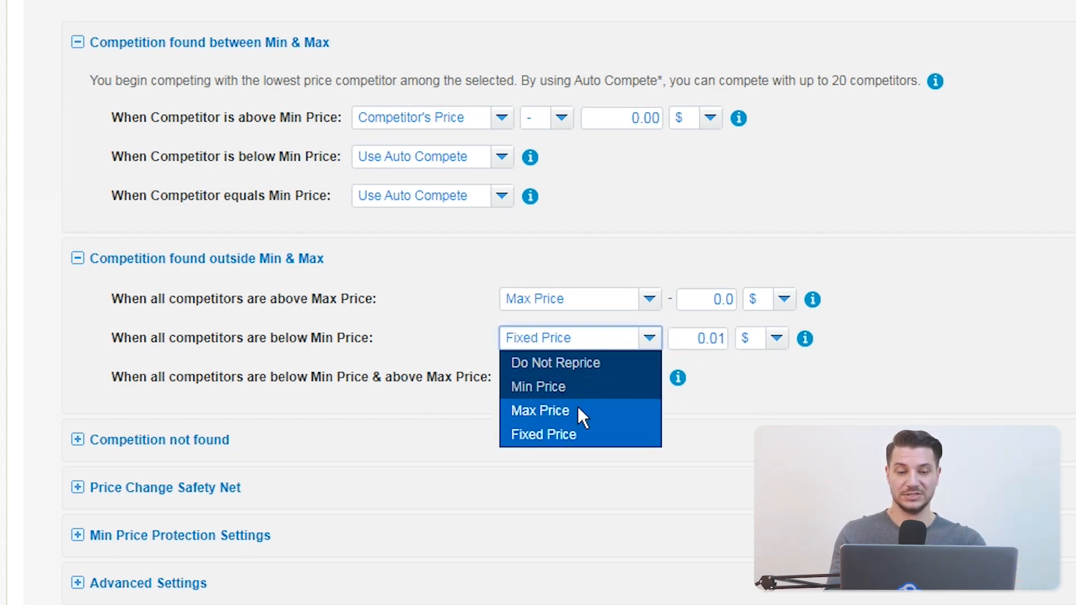
left_click(570, 386)
left_click_drag(708, 348, 747, 348)
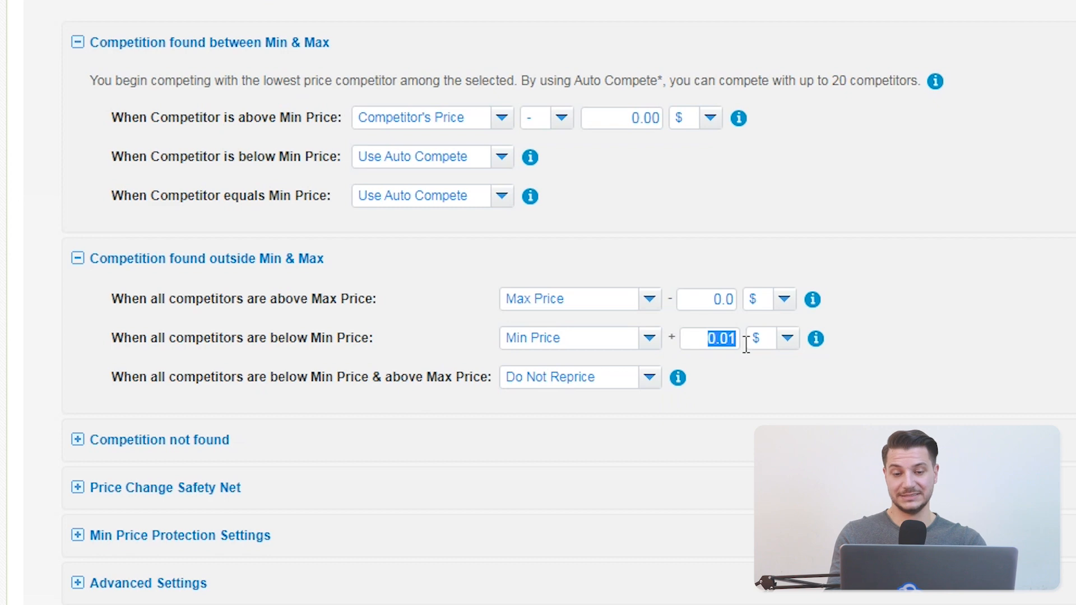
left_click(772, 341)
left_click(778, 386)
left_click_drag(710, 343, 736, 342)
type("20")
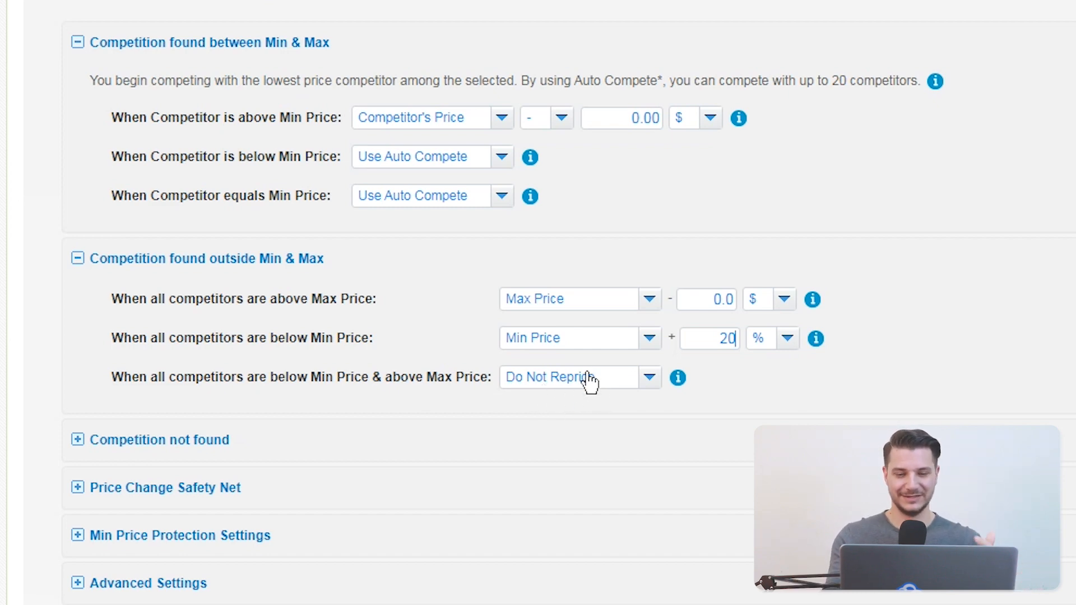
Under Competition not found, customize the price for when you are the only seller and base it on Max Price
scroll(569, 400, "down", 4)
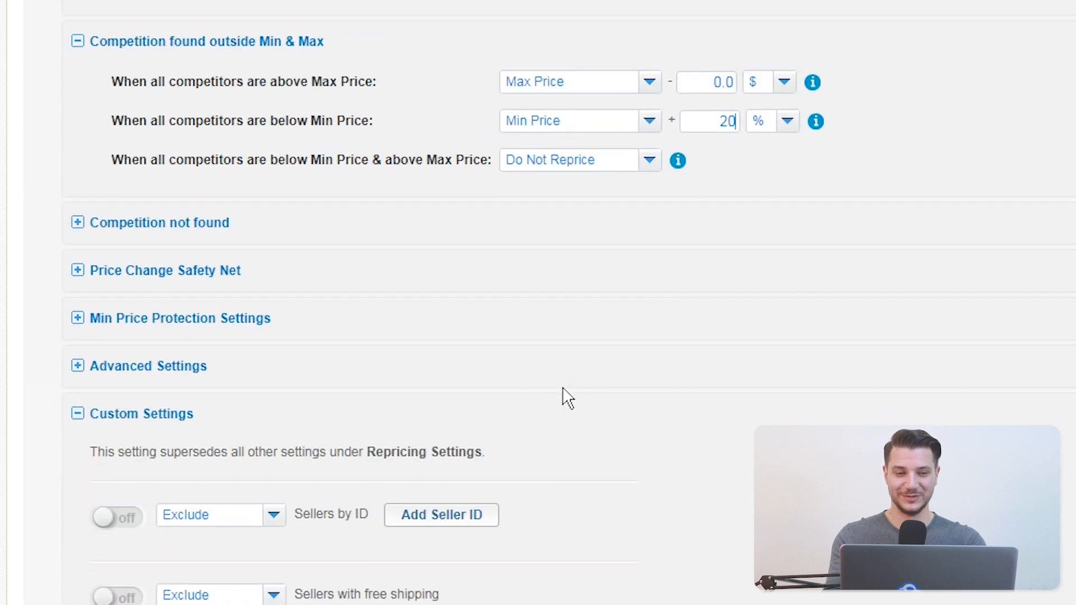
left_click(269, 235)
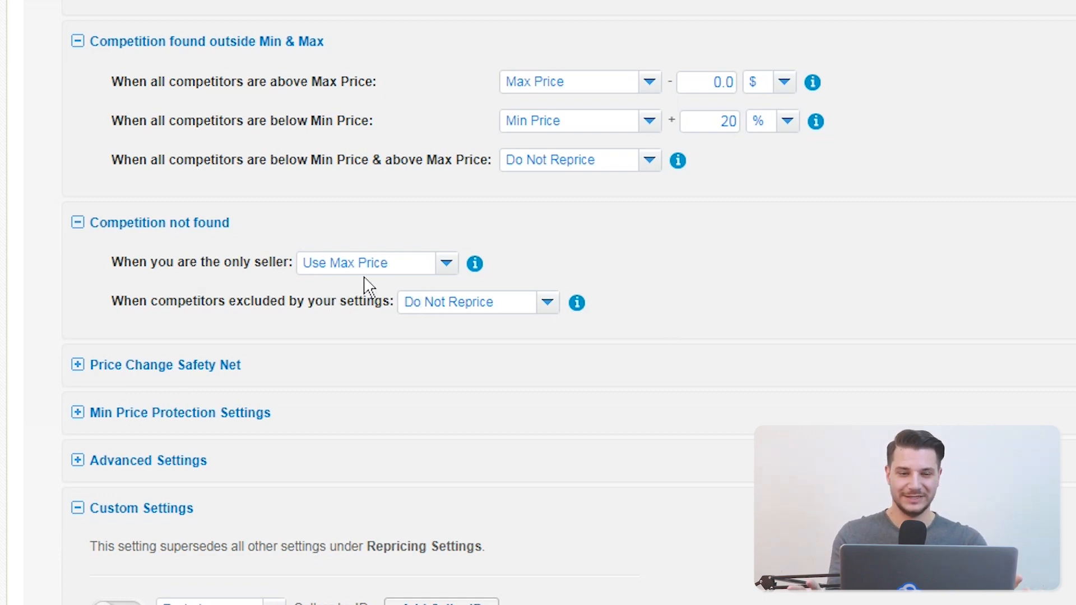
left_click(419, 268)
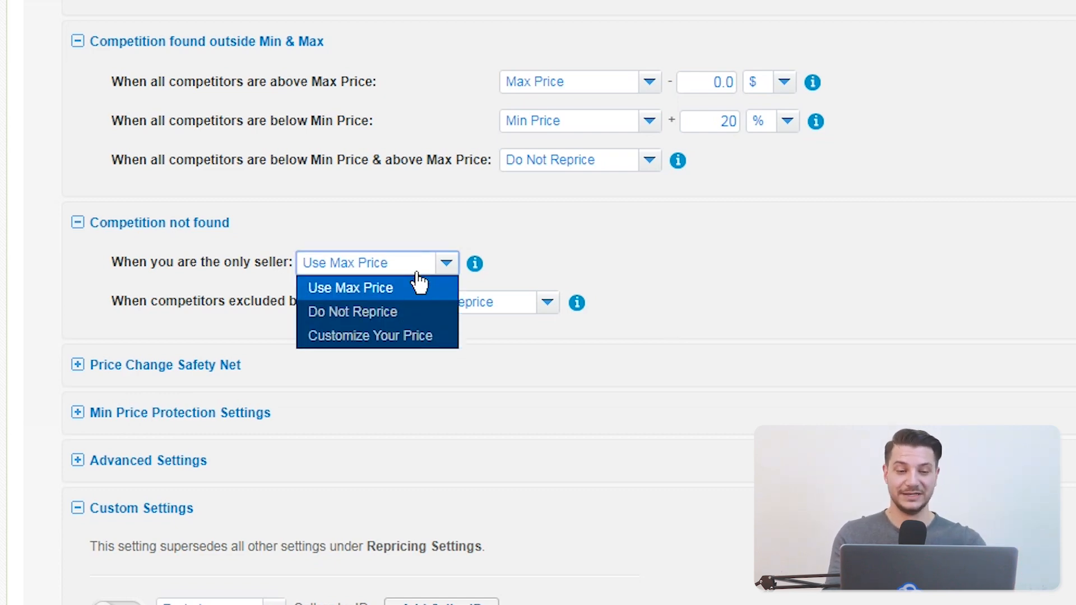
left_click(411, 337)
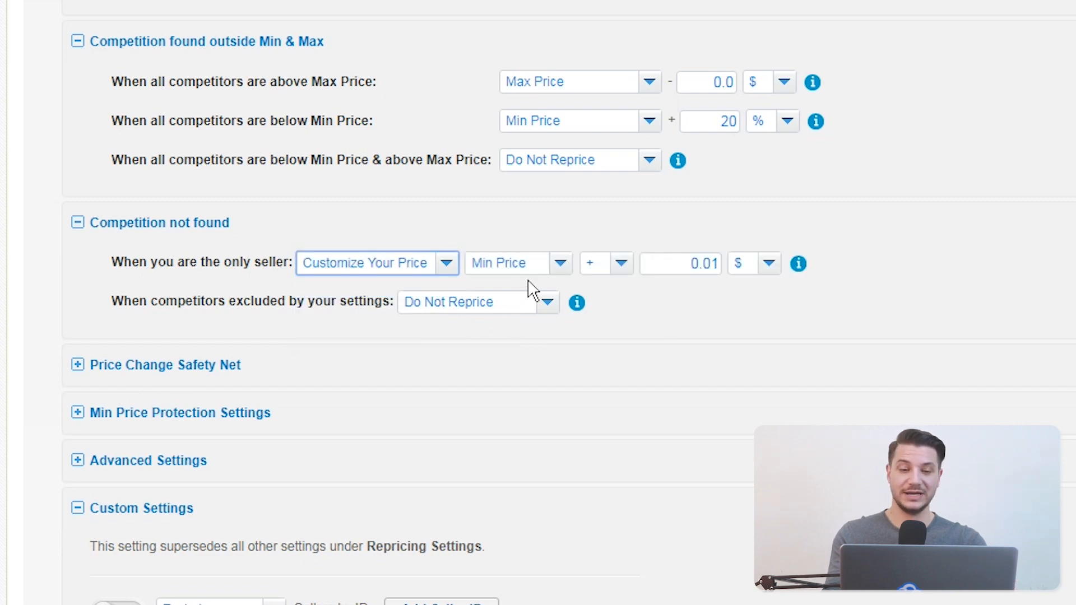
left_click(544, 268)
left_click(533, 313)
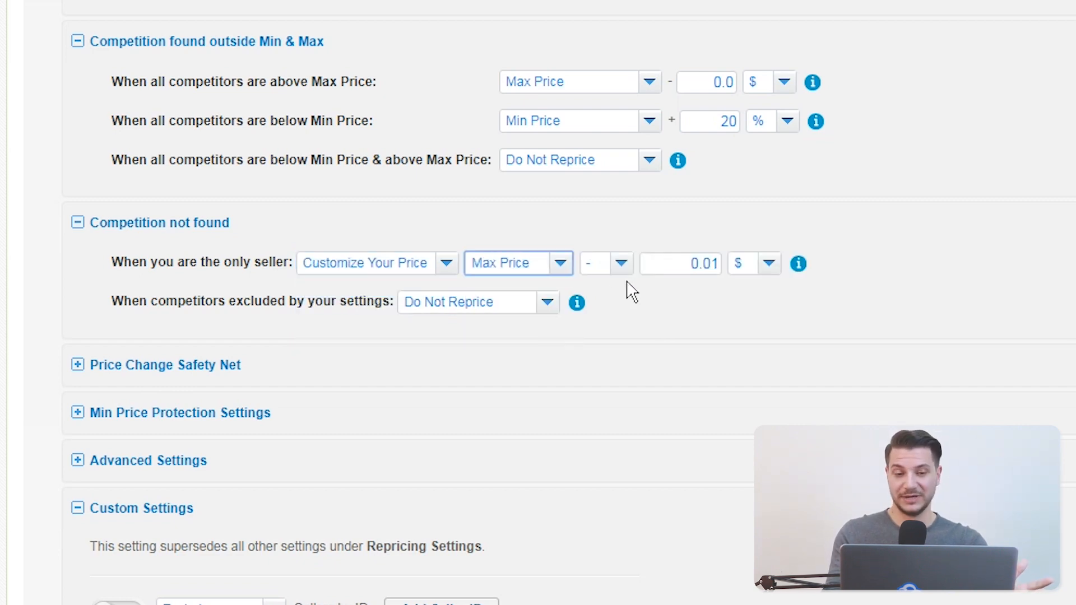
Subtract 20 % from Max Price for the only-seller case, and choose Do Not Reprice for competitors excluded by your settings
left_click(745, 269)
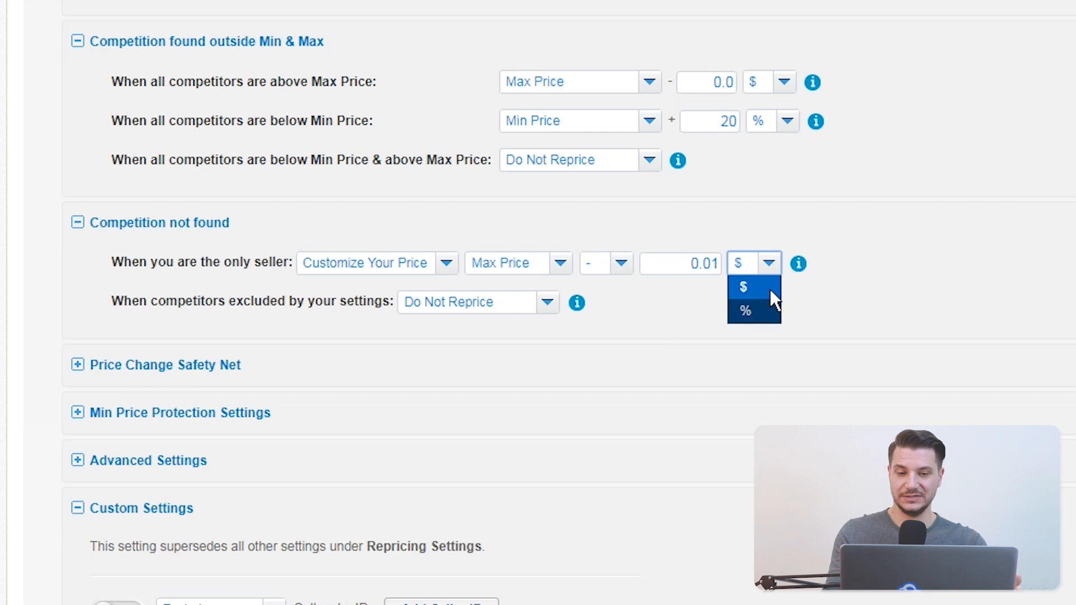
left_click(768, 311)
left_click(616, 270)
left_click(611, 289)
left_click_drag(689, 264, 723, 268)
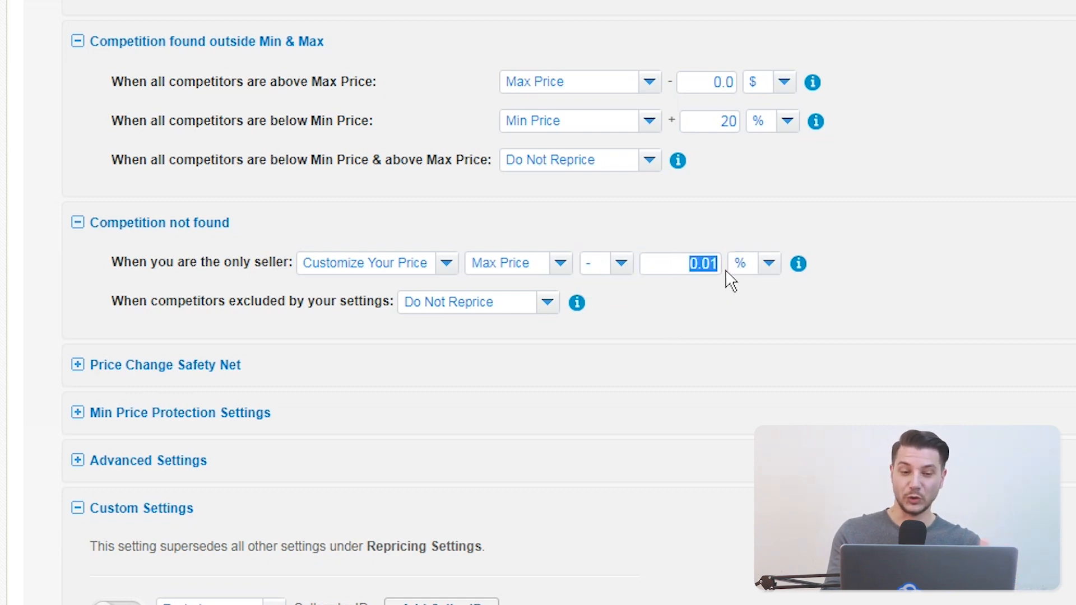
type("20")
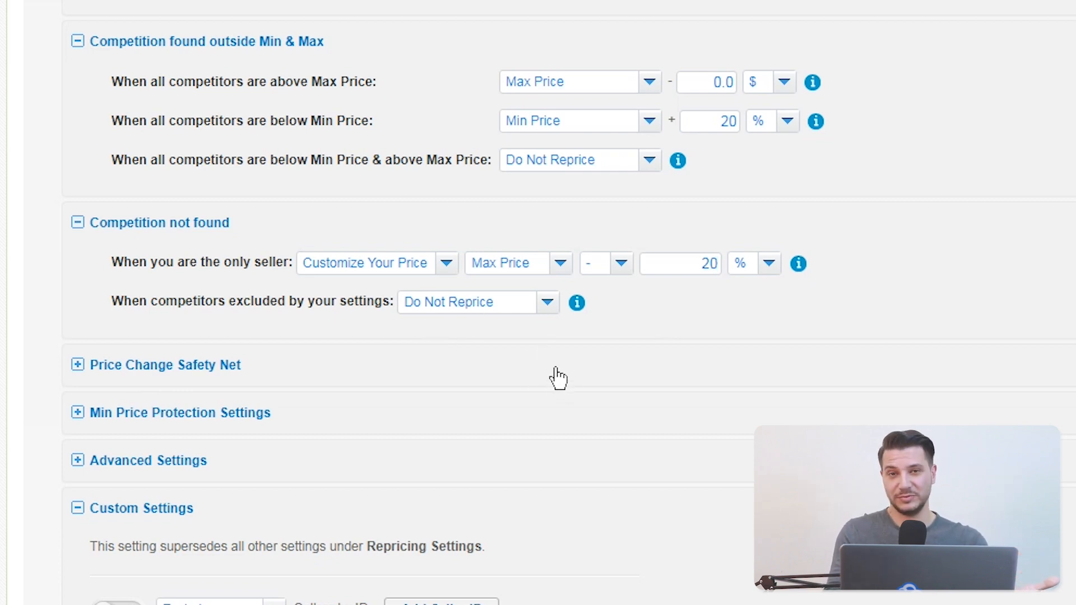
left_click(494, 308)
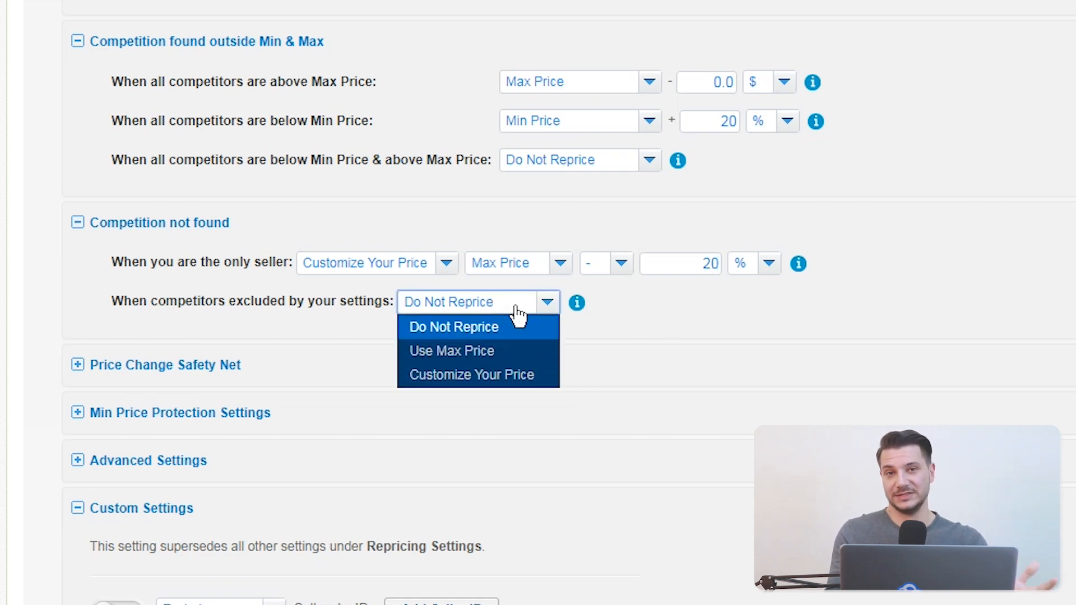
left_click(518, 315)
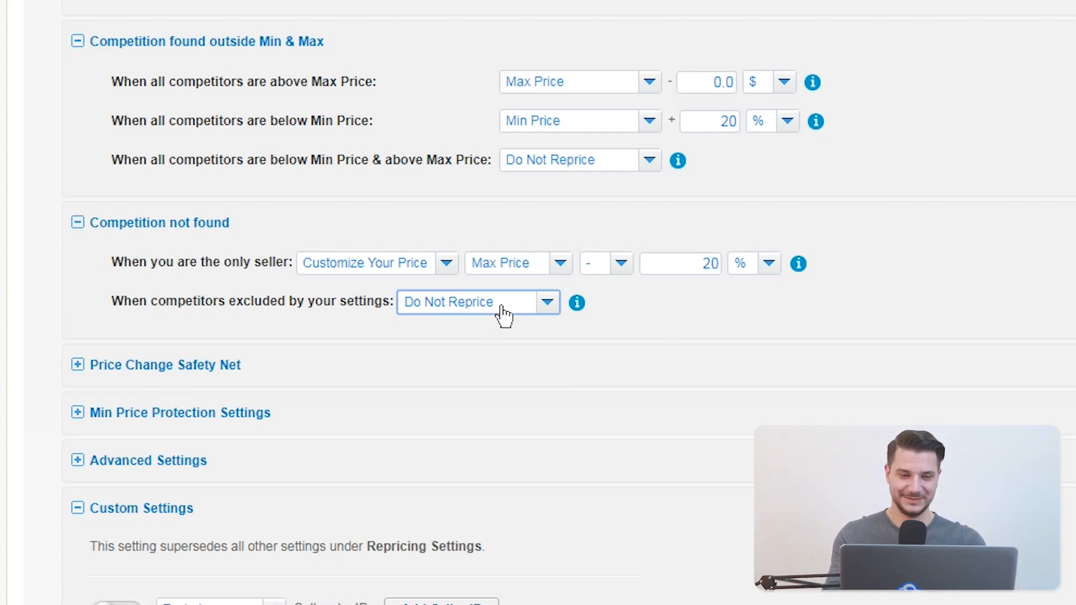
Under Custom Settings, exclude sellers with a total feedback count lower than 10 and a positive feedback rating lower than 50 %
scroll(463, 370, "down", 2)
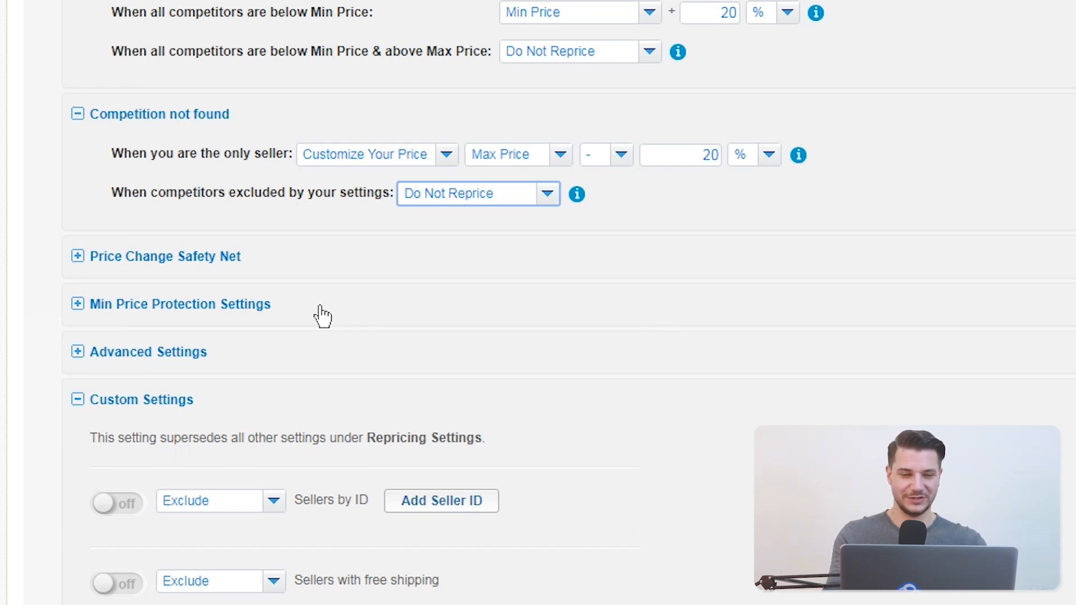
scroll(322, 317, "down", 4)
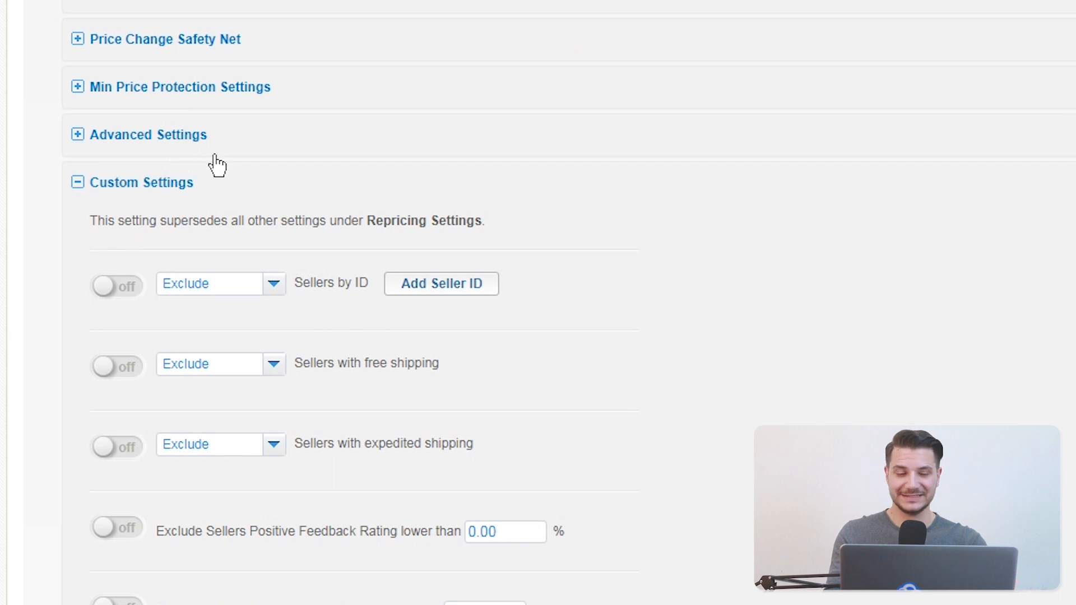
scroll(276, 199, "down", 2)
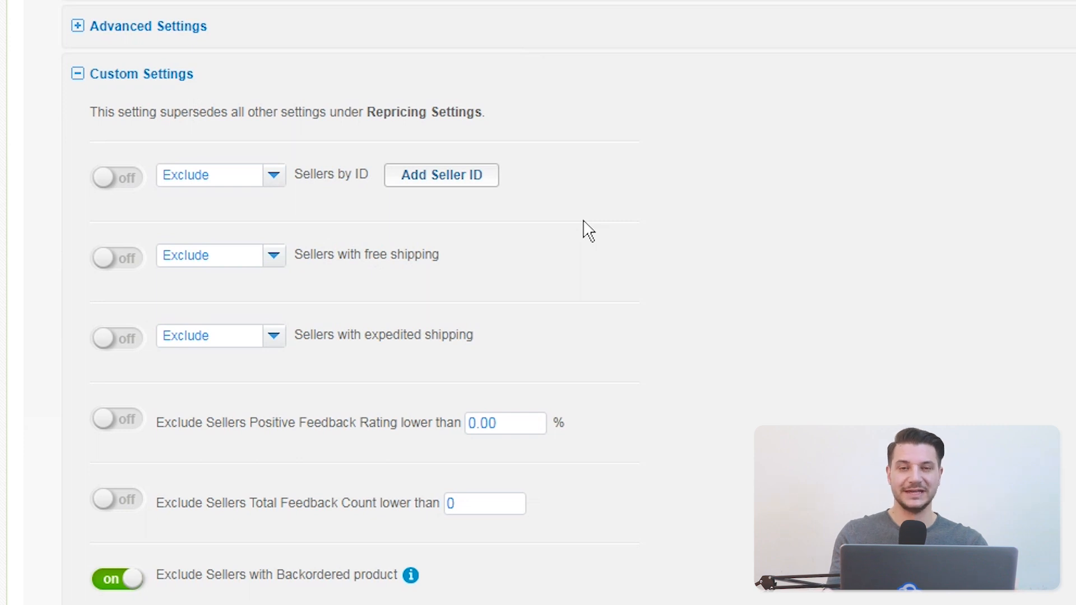
scroll(582, 229, "down", 2)
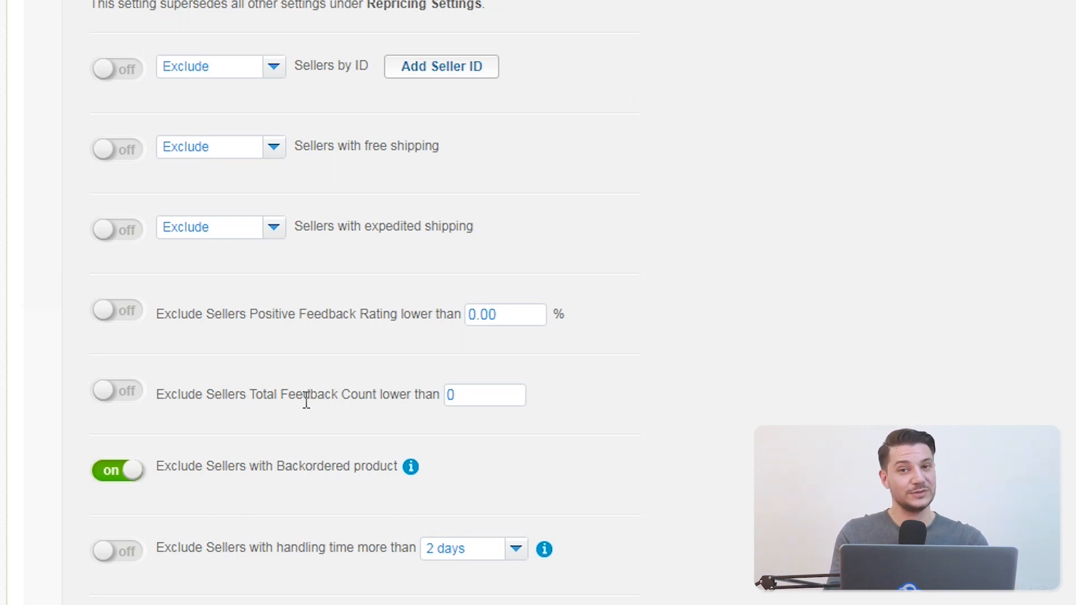
left_click(118, 394)
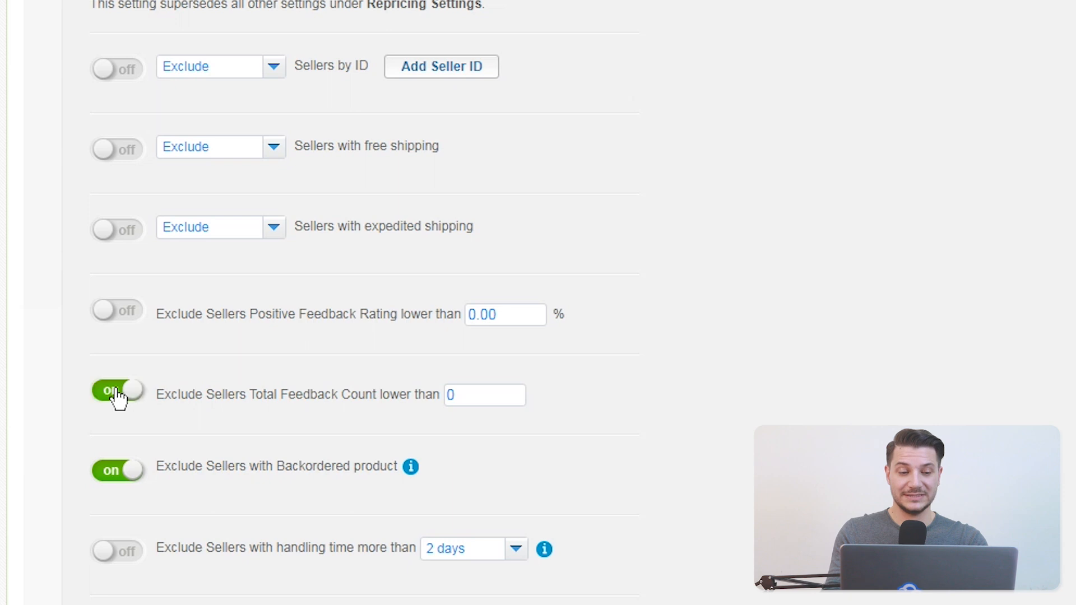
left_click(120, 321)
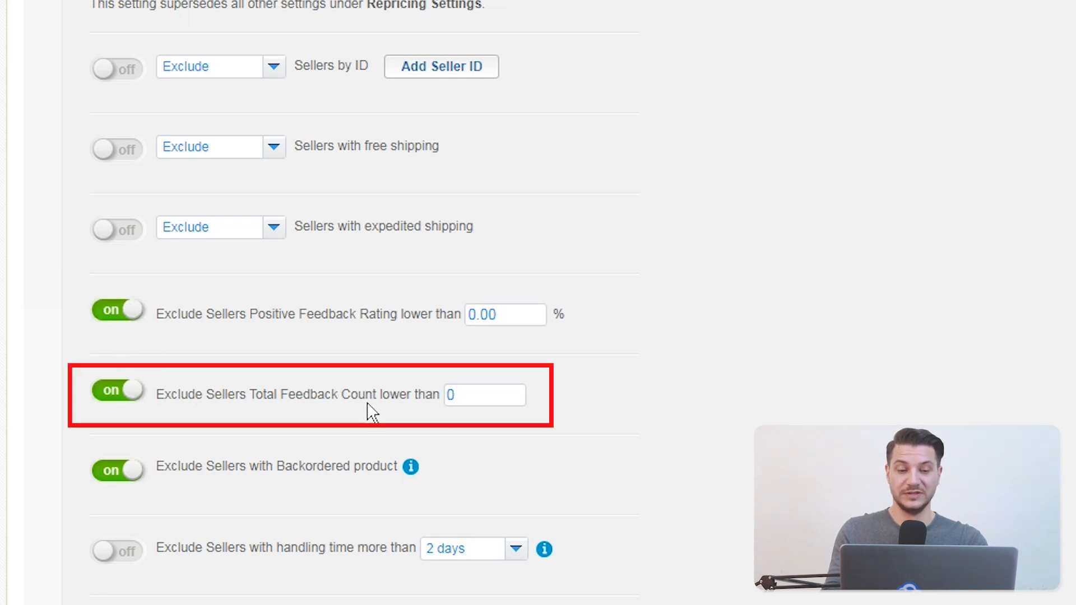
double_click(475, 396)
type("10")
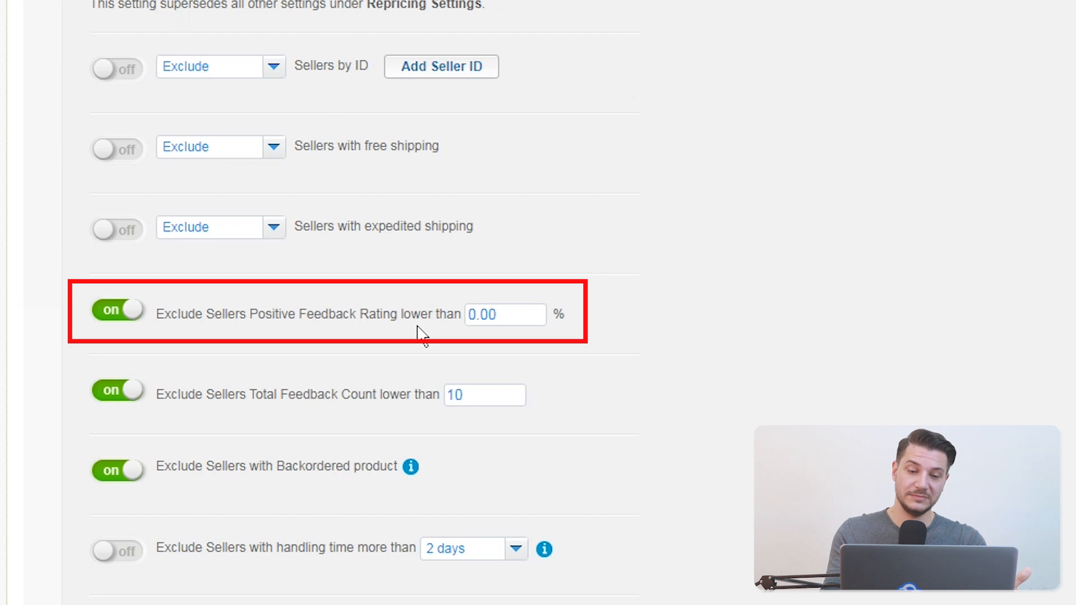
left_click_drag(497, 314, 464, 312)
type("50")
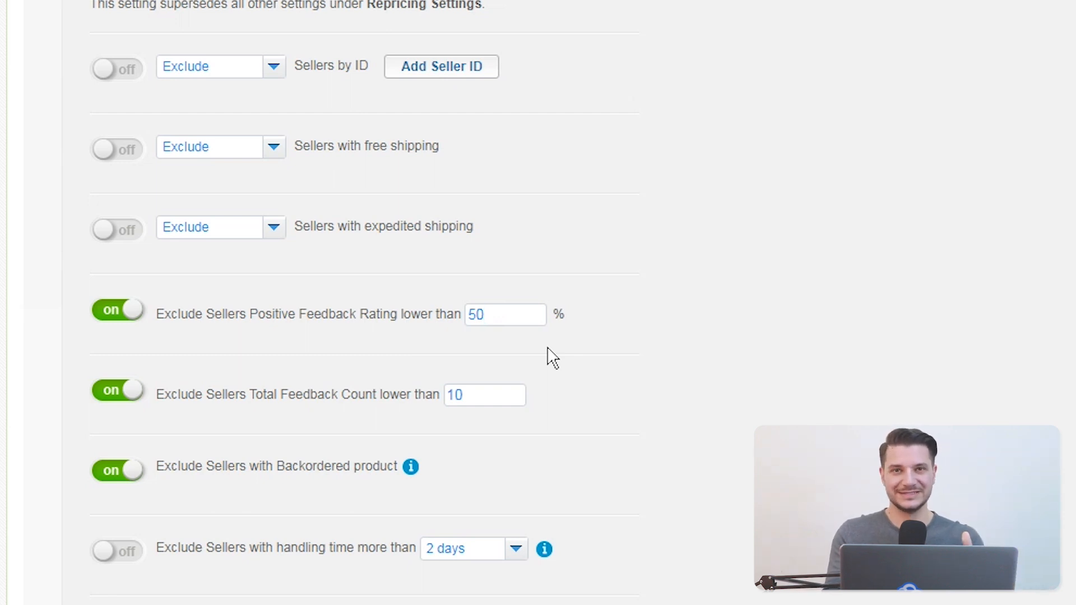
Expand the FBA vs FBM scenario in Advanced Settings and turn it on
scroll(509, 386, "down", 3)
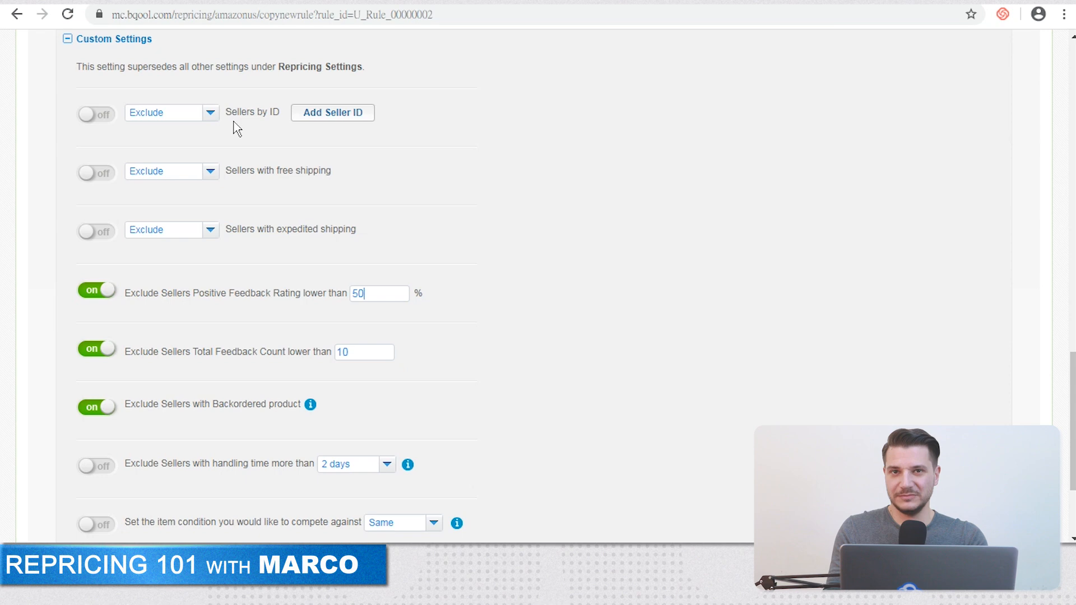
scroll(286, 159, "up", 4)
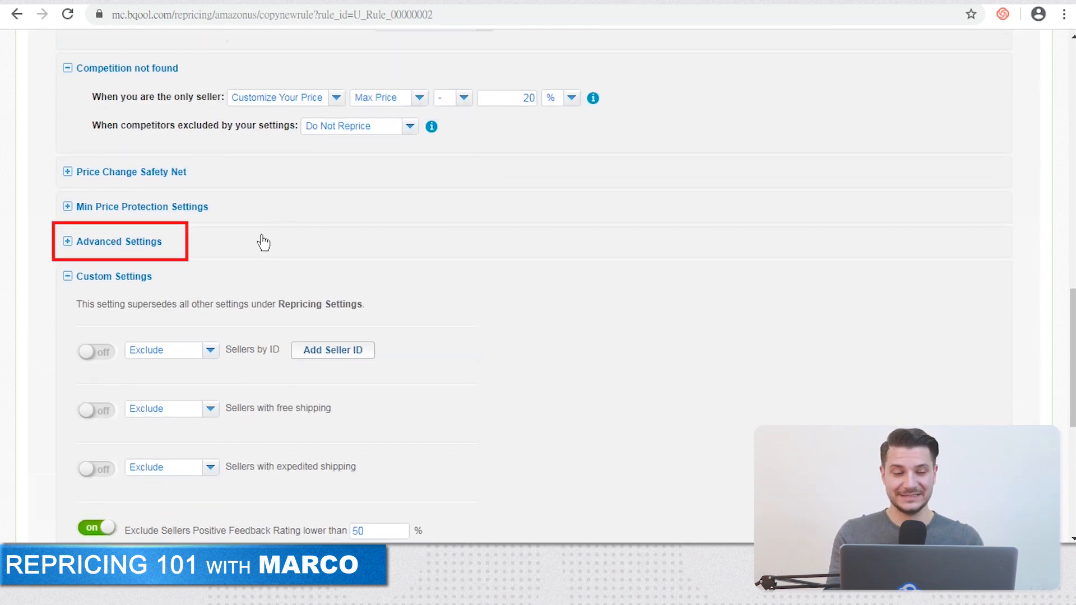
left_click(67, 242)
scroll(308, 263, "up", 1)
scroll(331, 276, "down", 5)
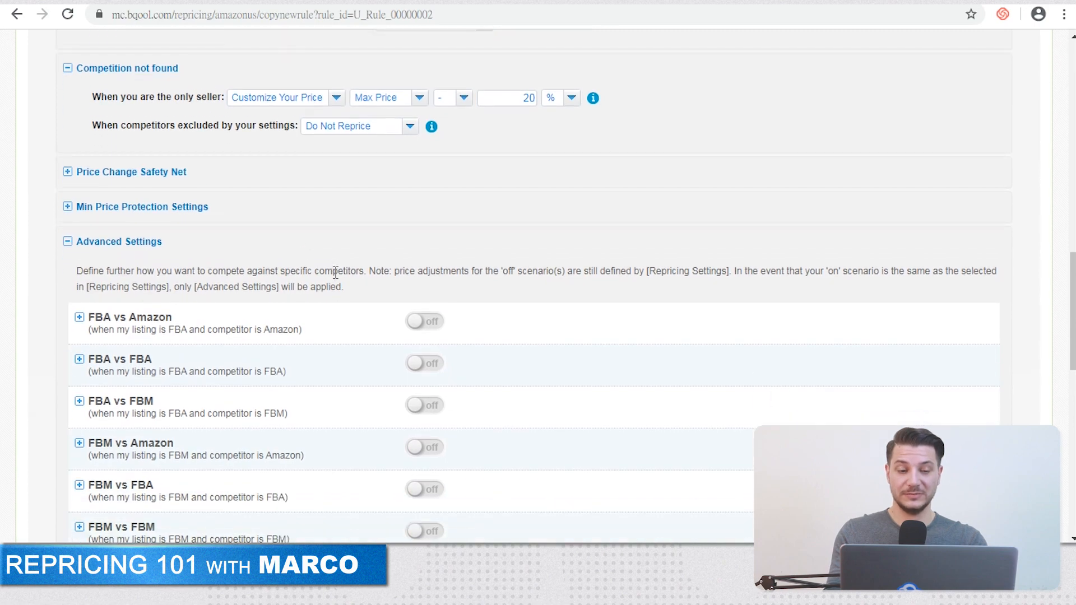
scroll(338, 283, "up", 1)
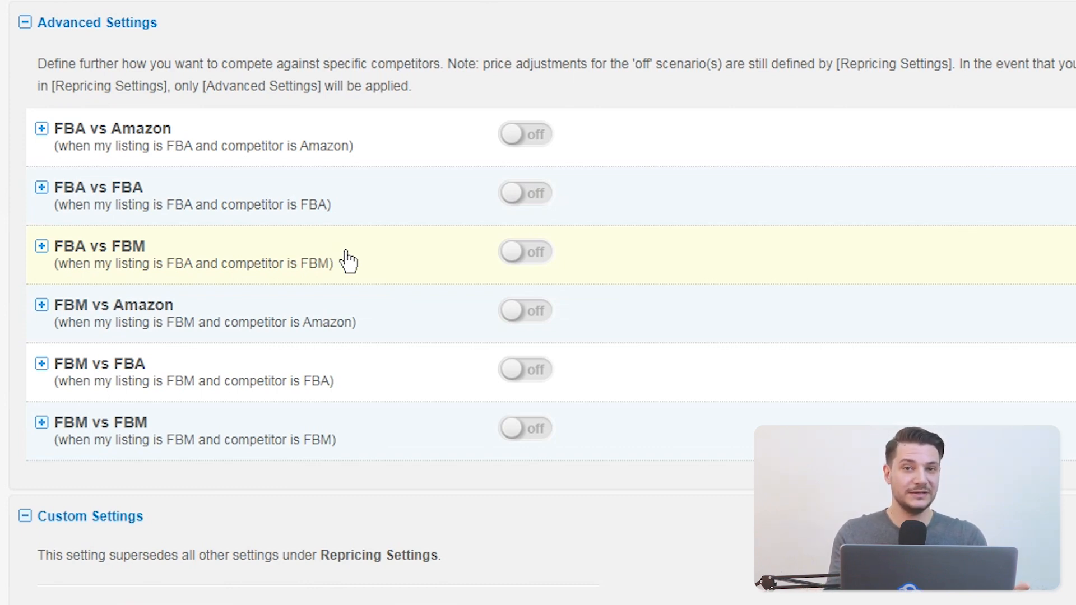
left_click(371, 272)
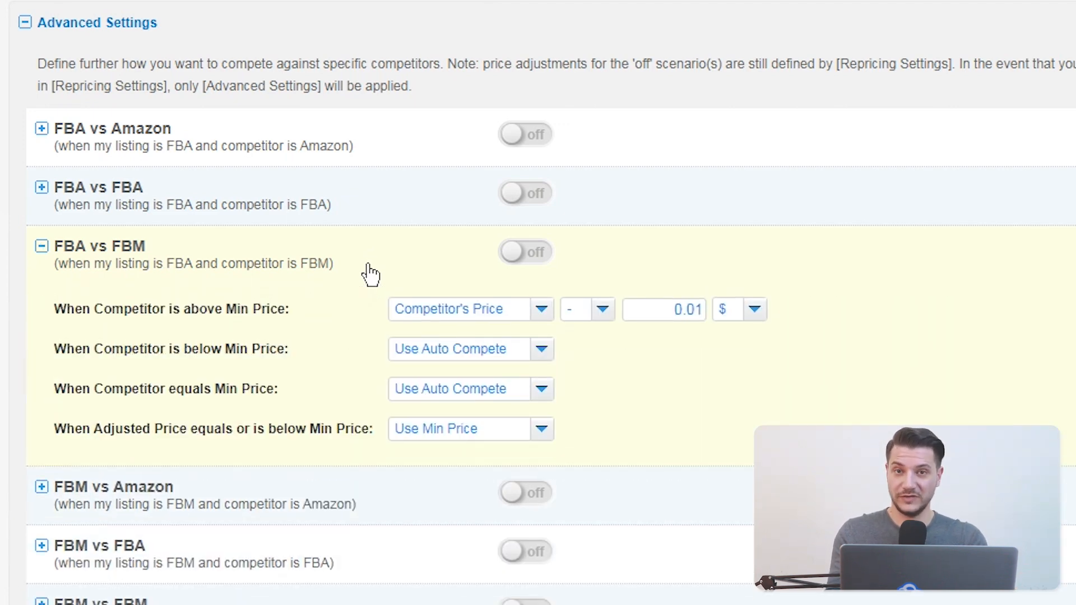
left_click(532, 257)
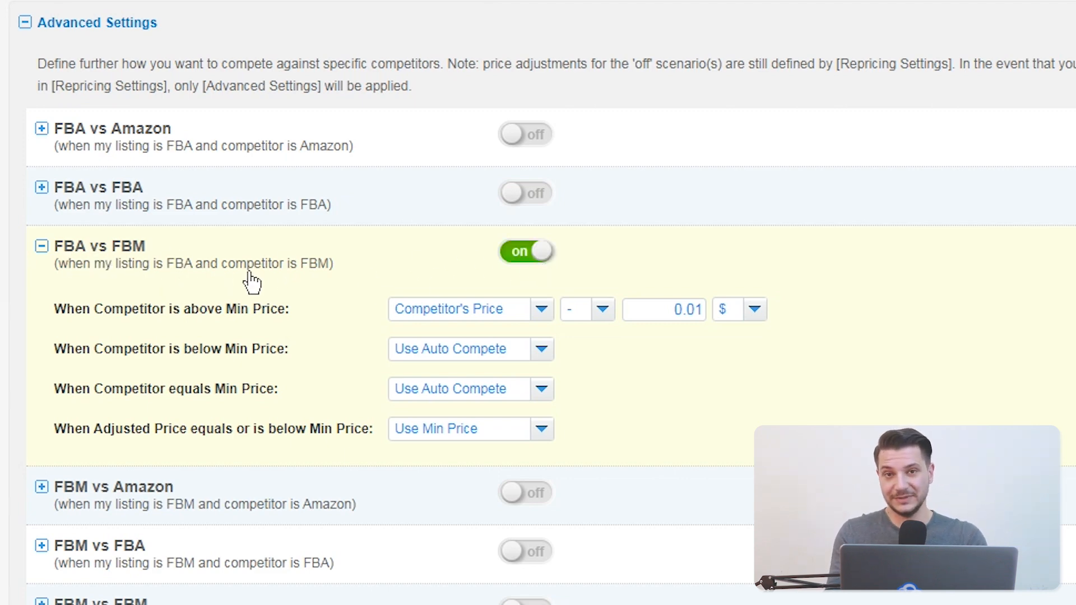
For FBA vs FBM, set the price when the competitor is above Min Price to Competitor's Price plus 10 %
left_click(581, 326)
left_click(599, 357)
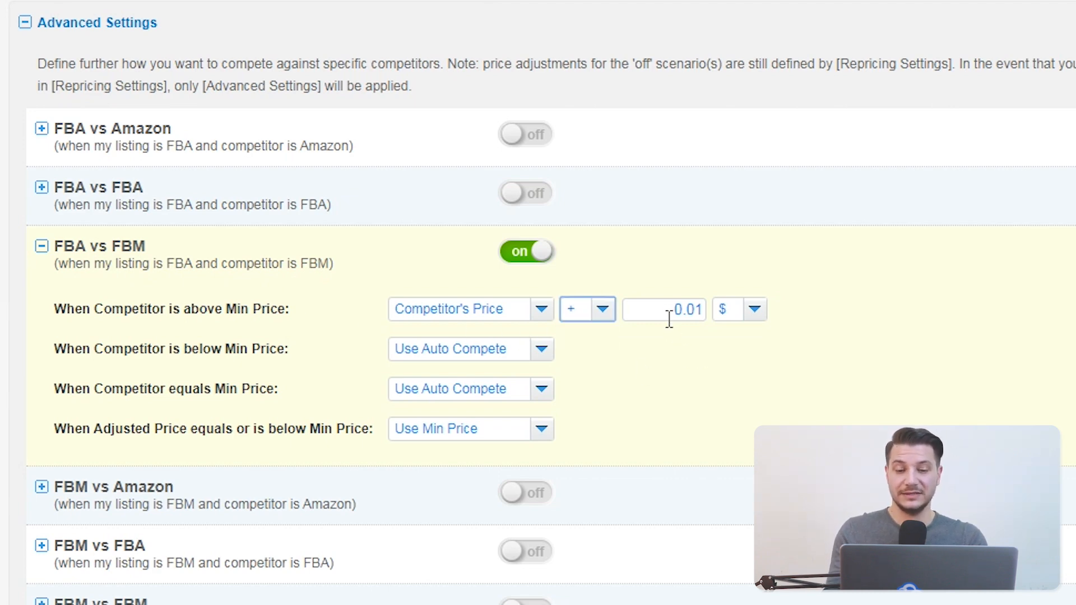
left_click(726, 313)
left_click(749, 359)
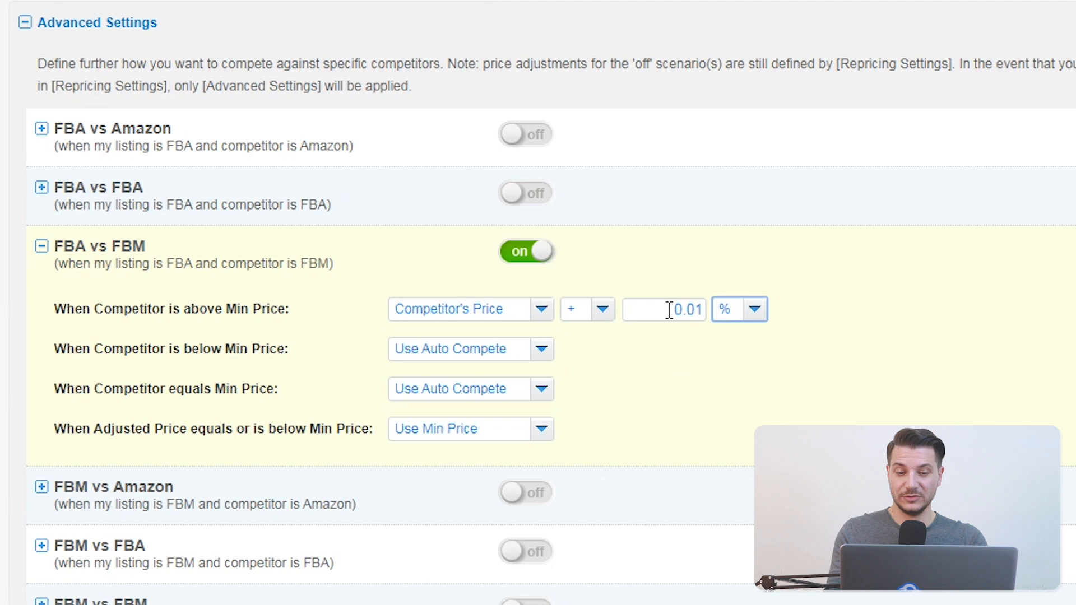
left_click_drag(669, 310, 701, 310)
type("10")
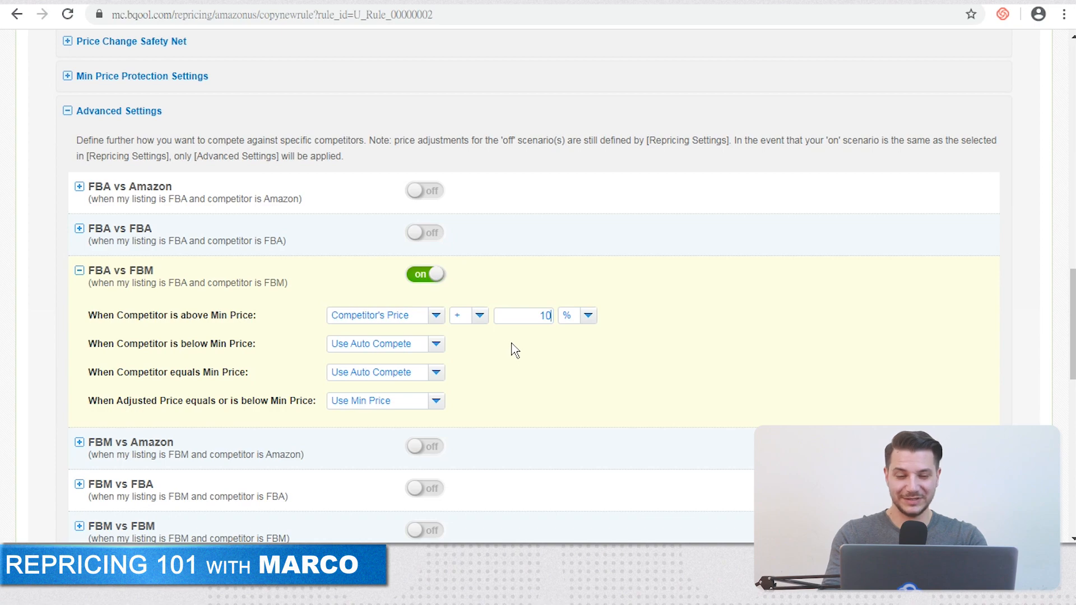
Save the new repricing rule
scroll(530, 359, "down", 1)
scroll(534, 358, "down", 10)
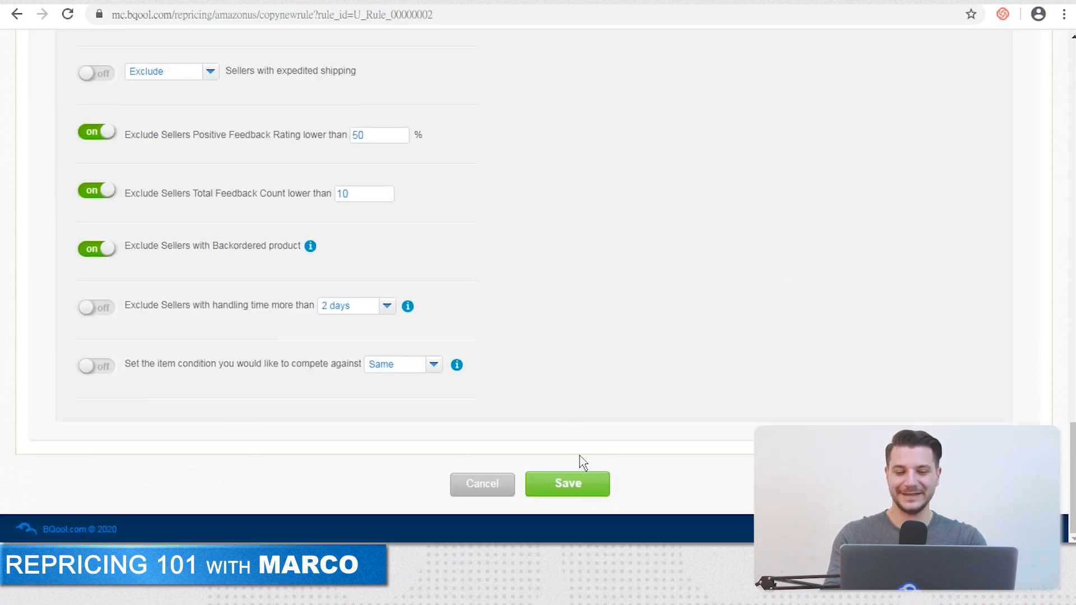
left_click(571, 486)
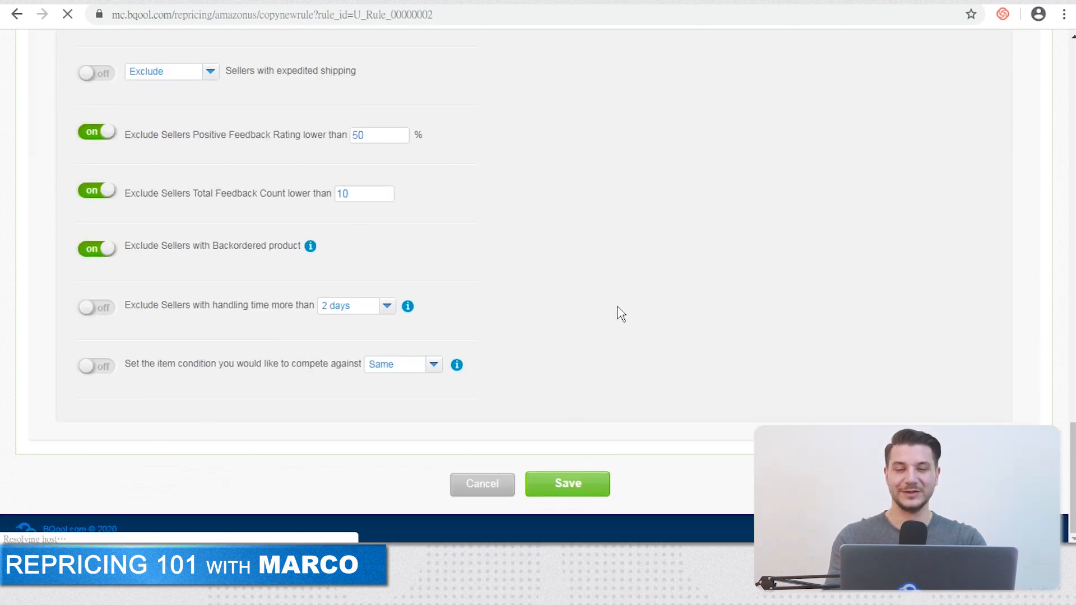